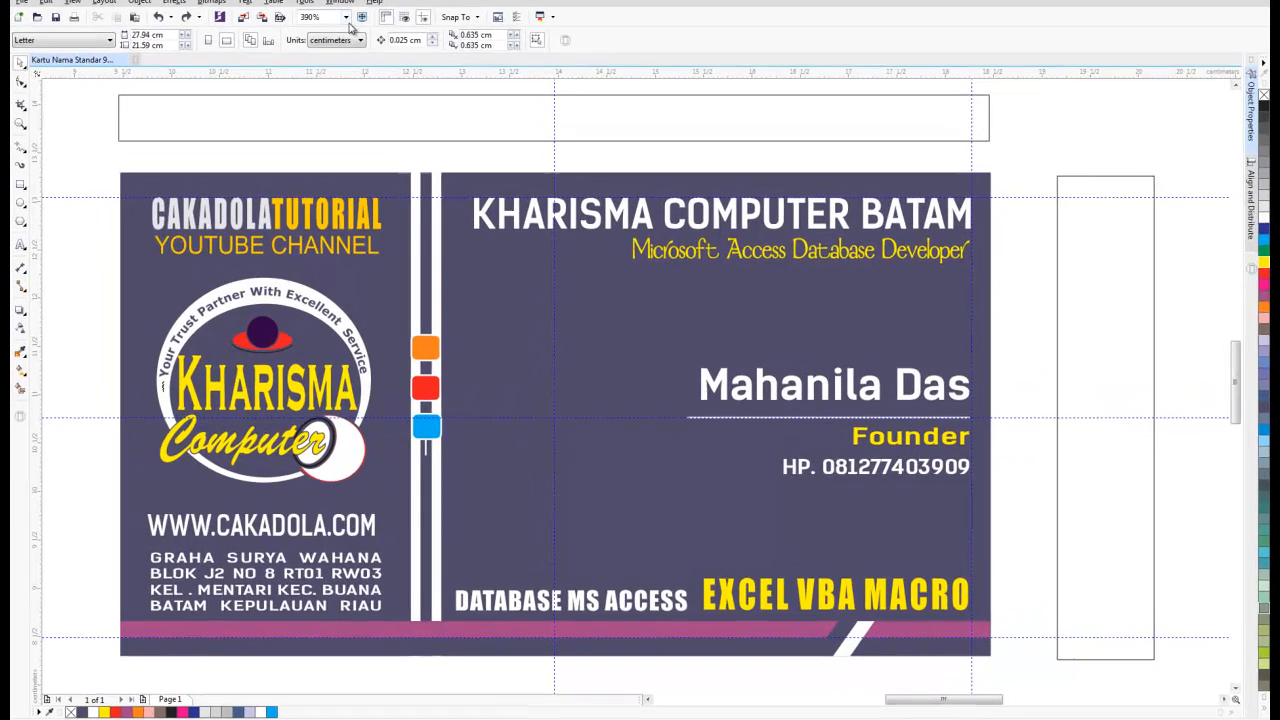
- Examine the overall business card layout, its guidelines and the logo section in detail
click(345, 17)
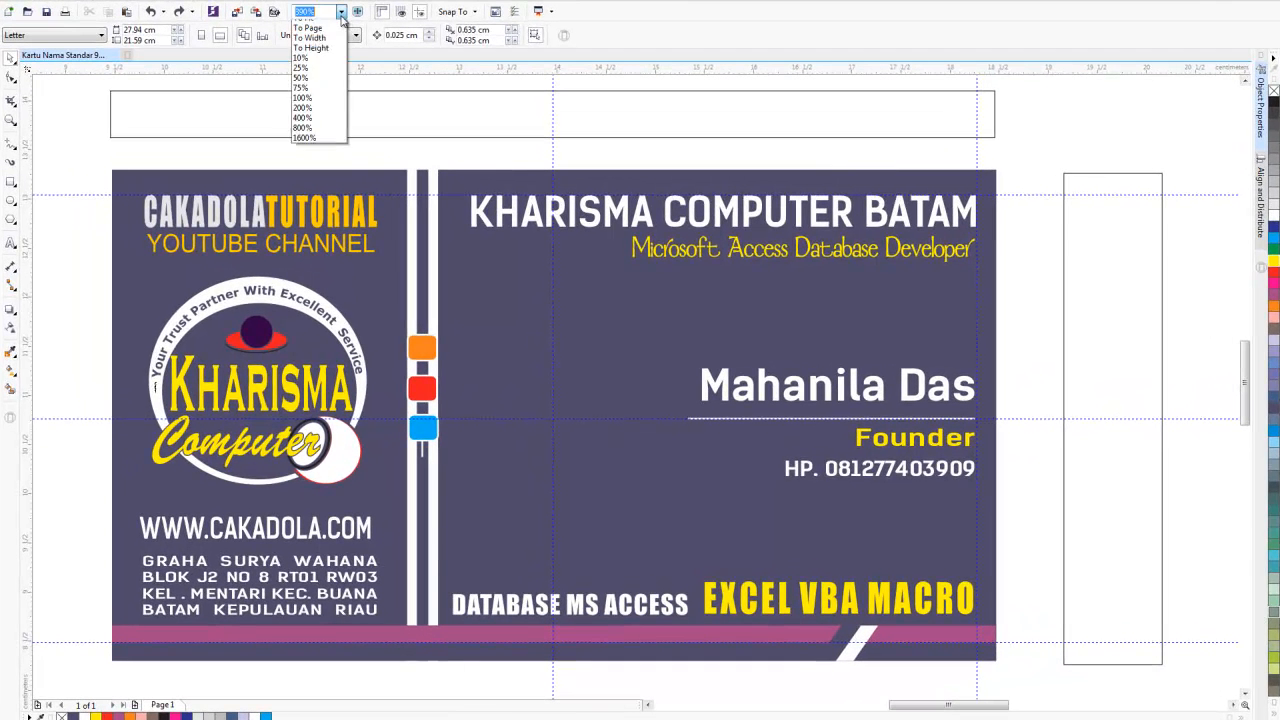
click(326, 29)
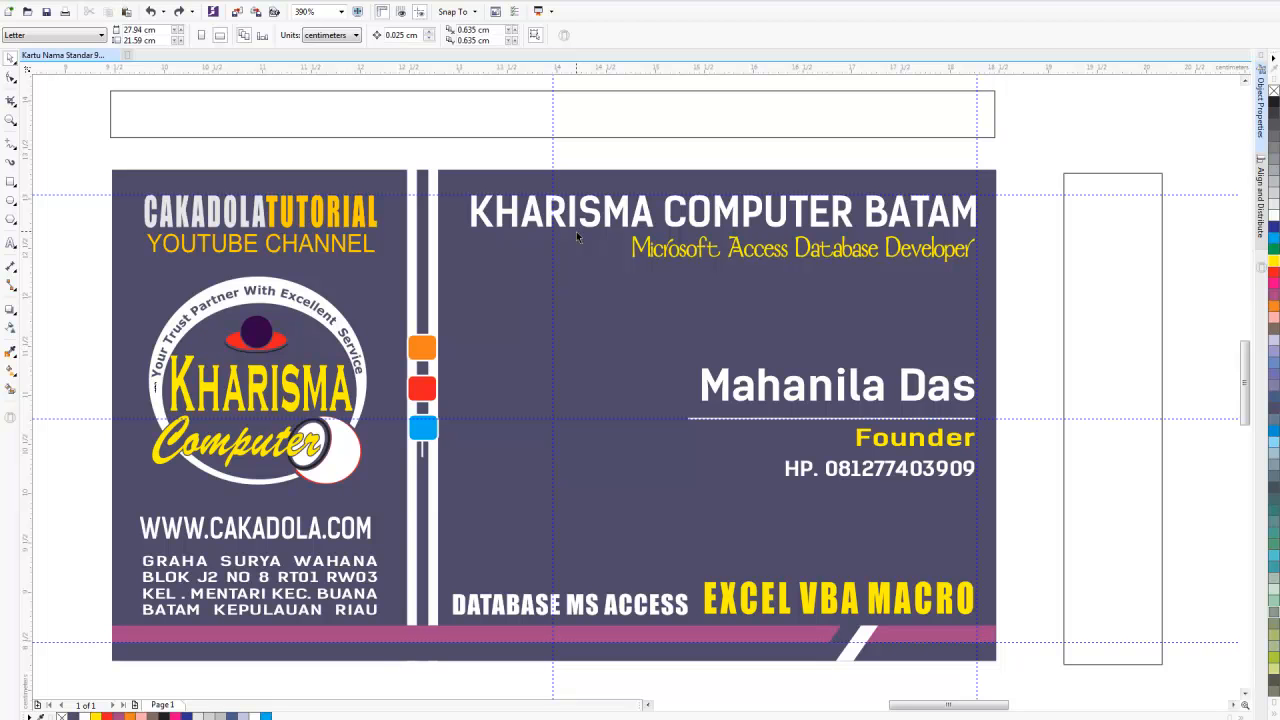
scroll(1023, 353, right, 1)
scroll(1023, 353, left, 1)
scroll(1023, 353, down, 2)
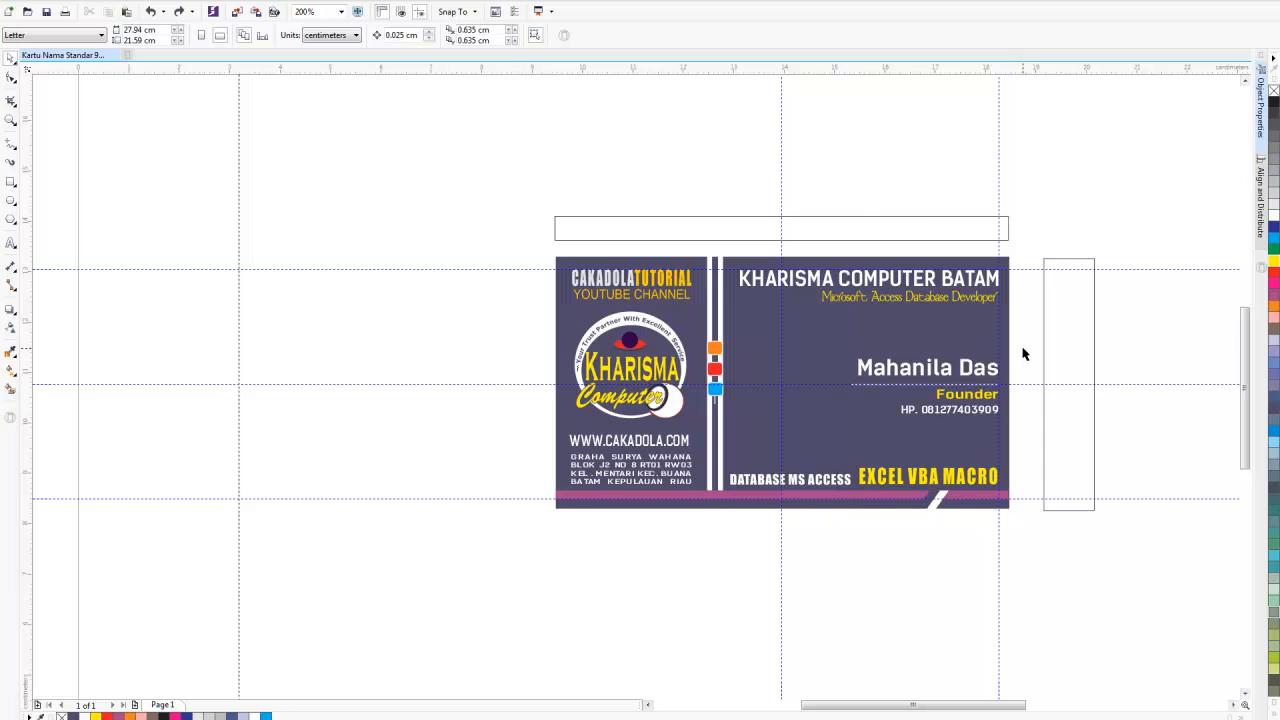
scroll(1023, 353, up, 2)
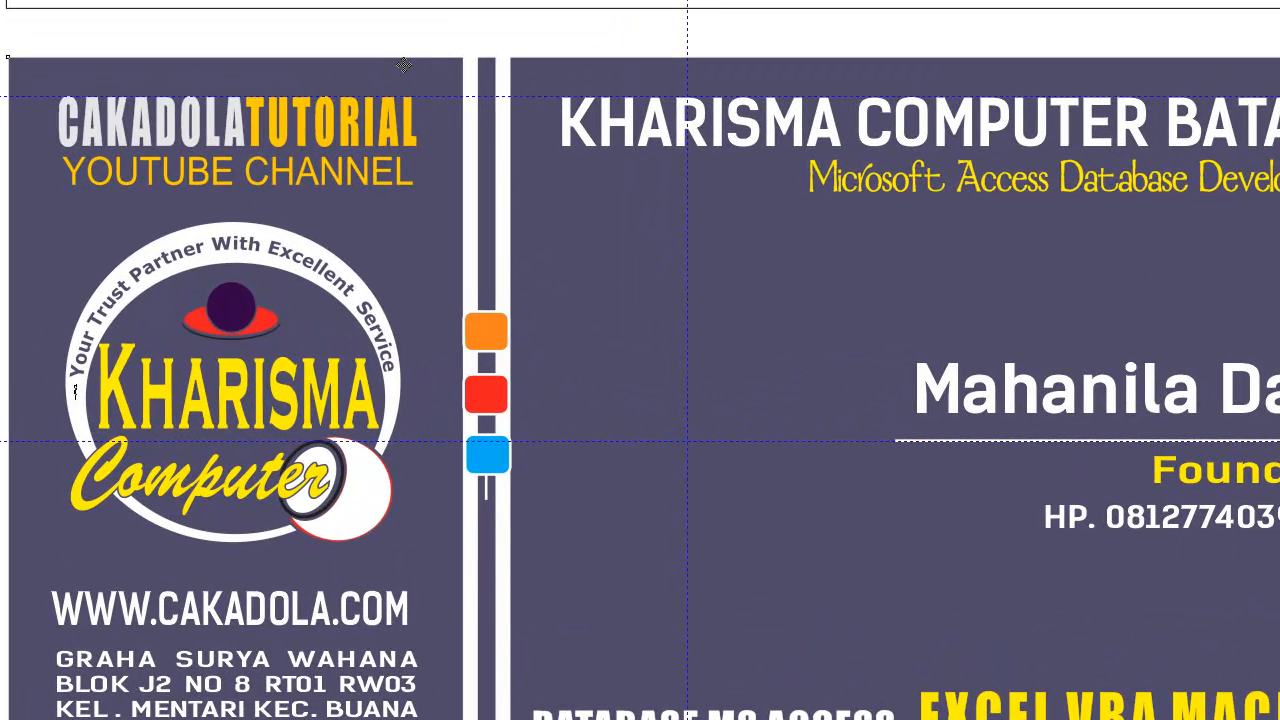
click(403, 65)
key(Escape)
click(64, 72)
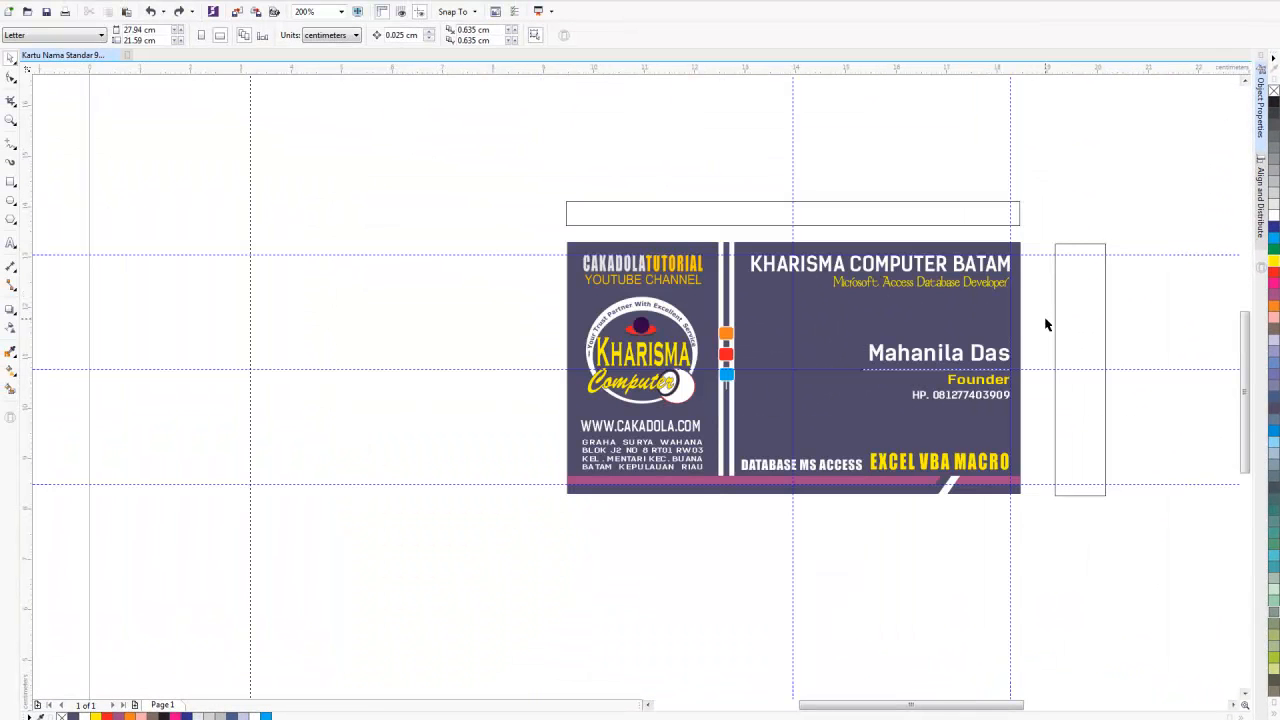
scroll(1046, 324, left, 1)
click(341, 11)
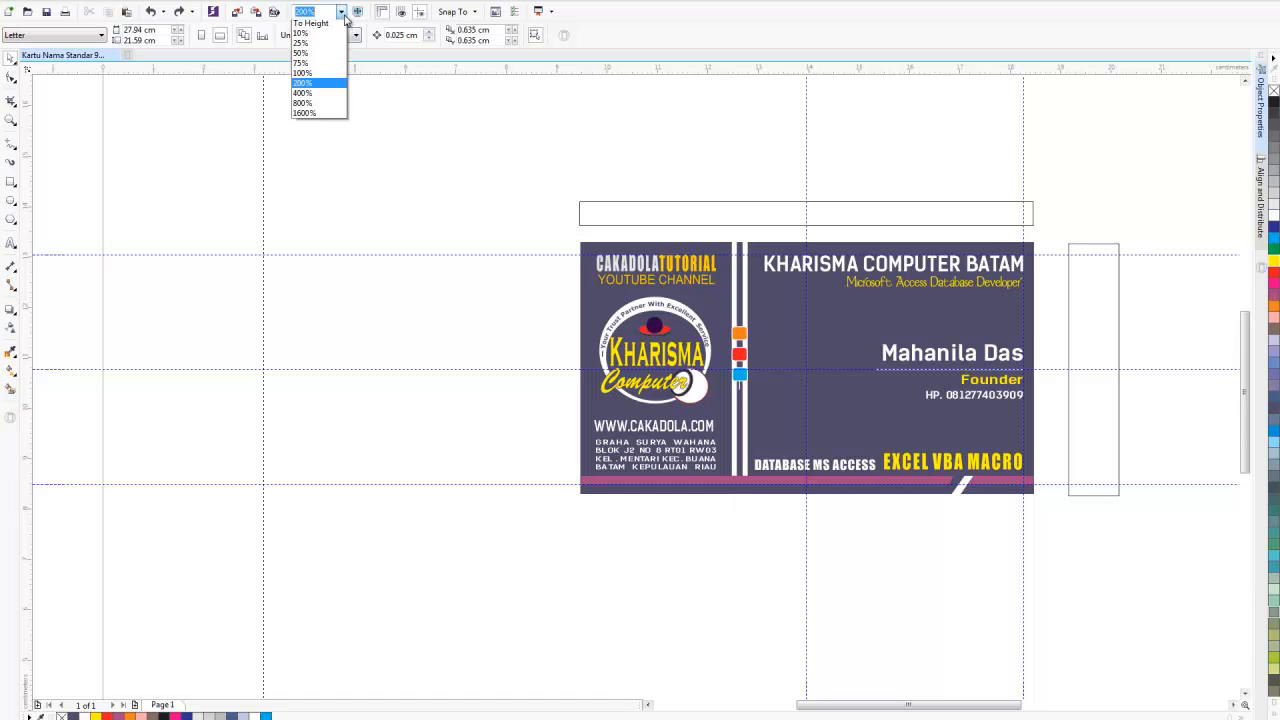
click(333, 26)
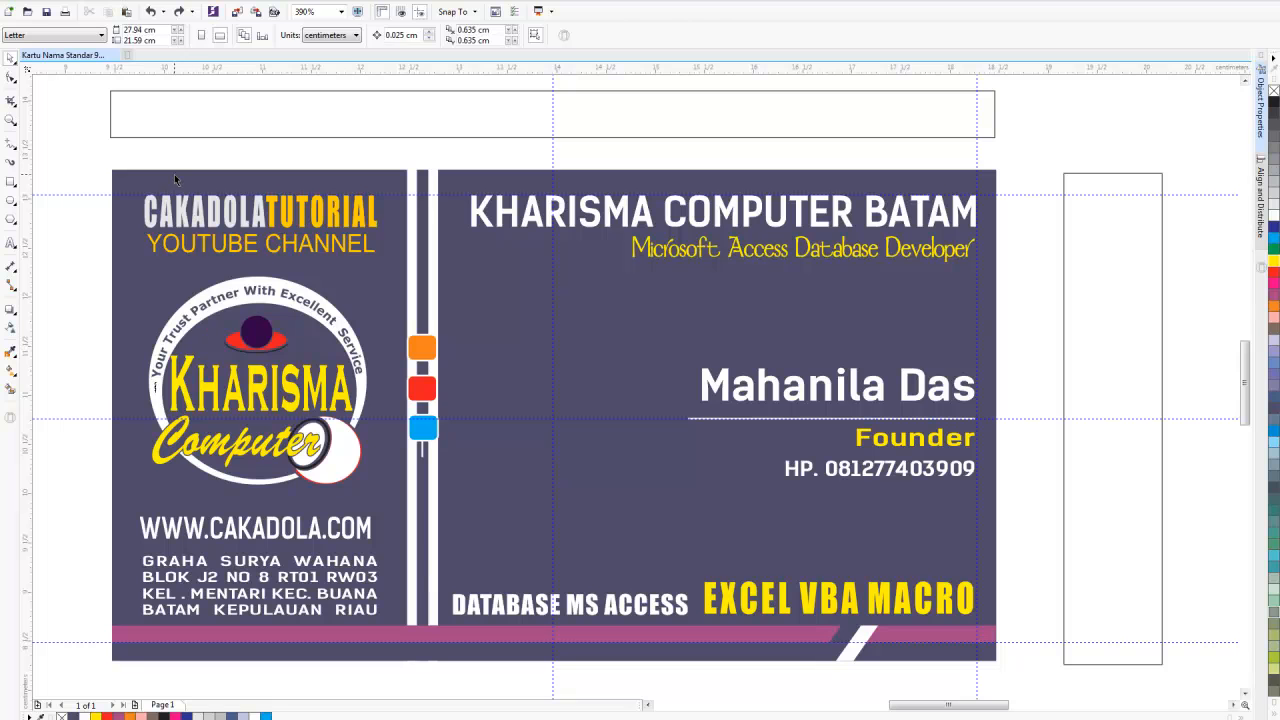
- Select all objects of the business card together to check the design's overall width and height
click(232, 172)
click(281, 161)
drag(107, 166, 1040, 686)
click(465, 148)
click(140, 173)
drag(77, 152, 1026, 684)
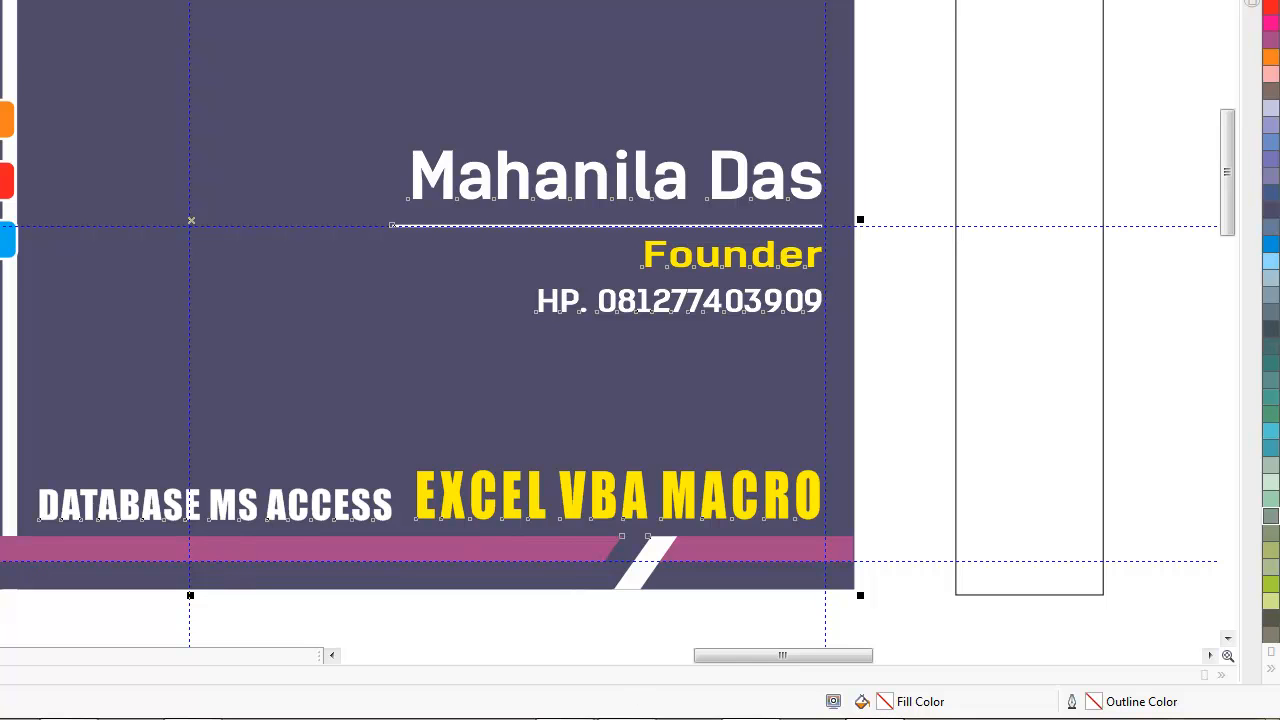
click(880, 719)
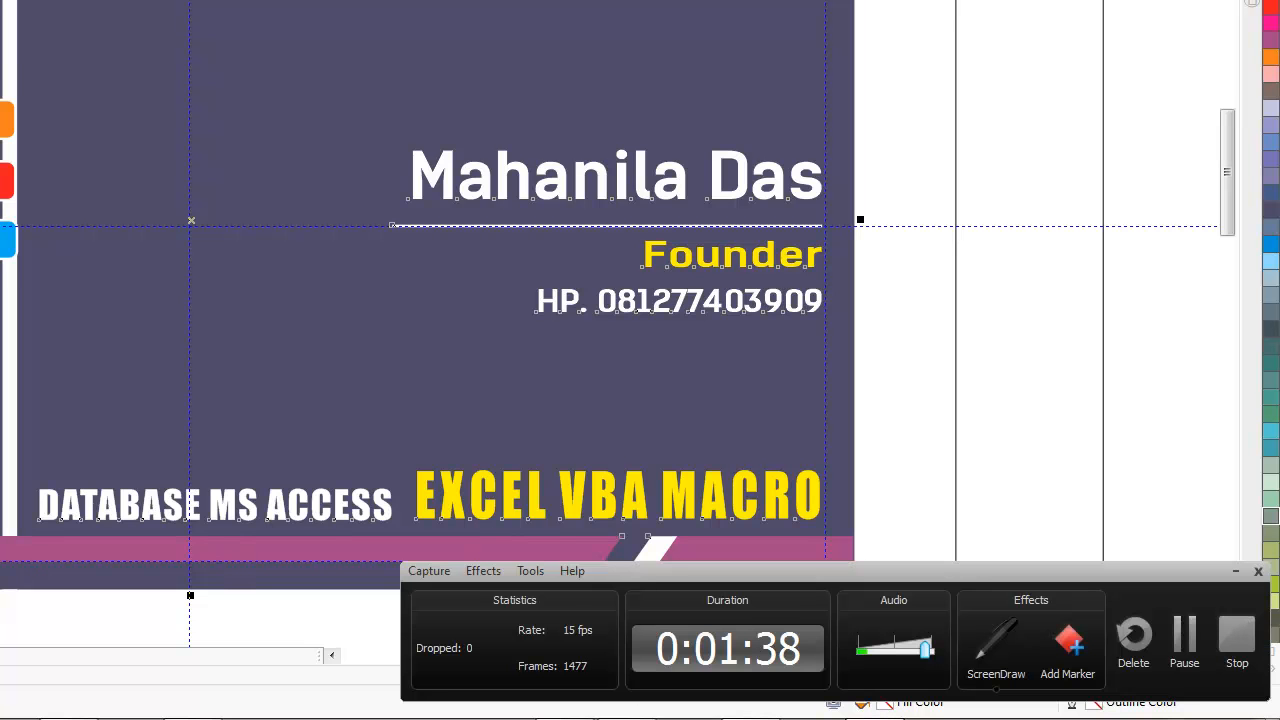
click(990, 658)
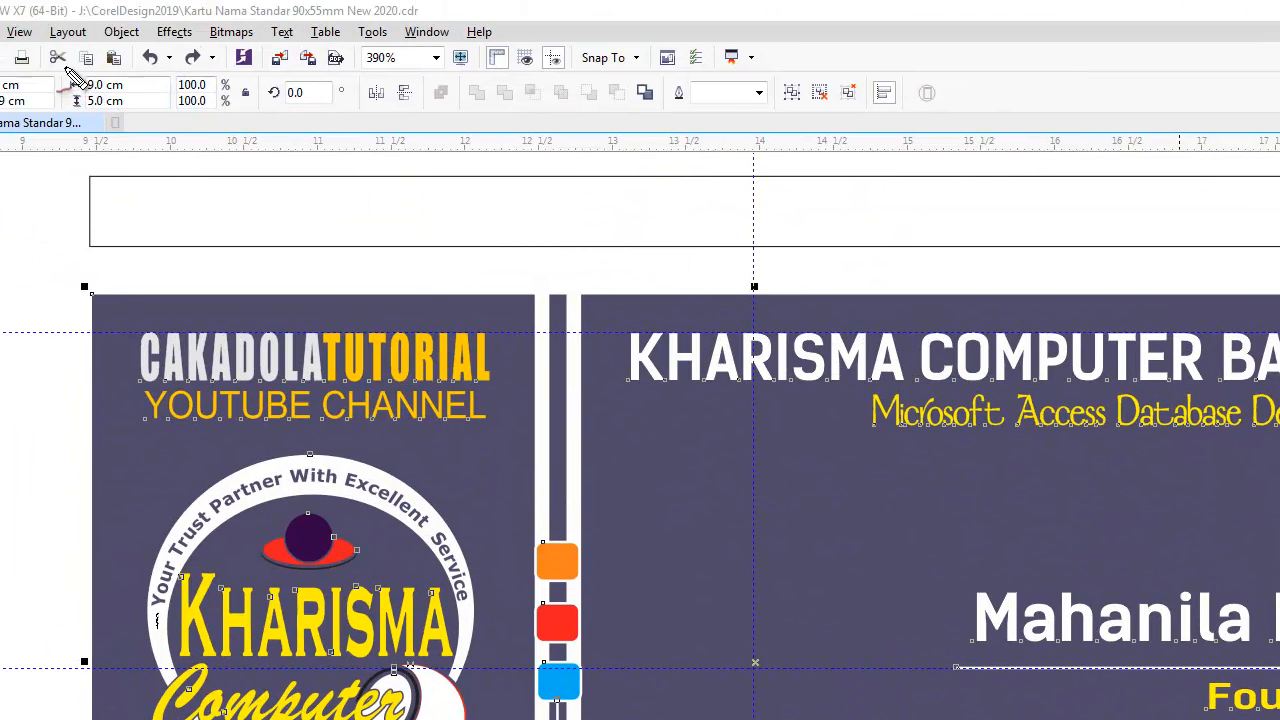
mouse_move(63, 78)
mouse_down()
mouse_move(98, 63)
mouse_move(196, 100)
mouse_move(128, 160)
mouse_move(70, 112)
mouse_move(85, 65)
mouse_up()
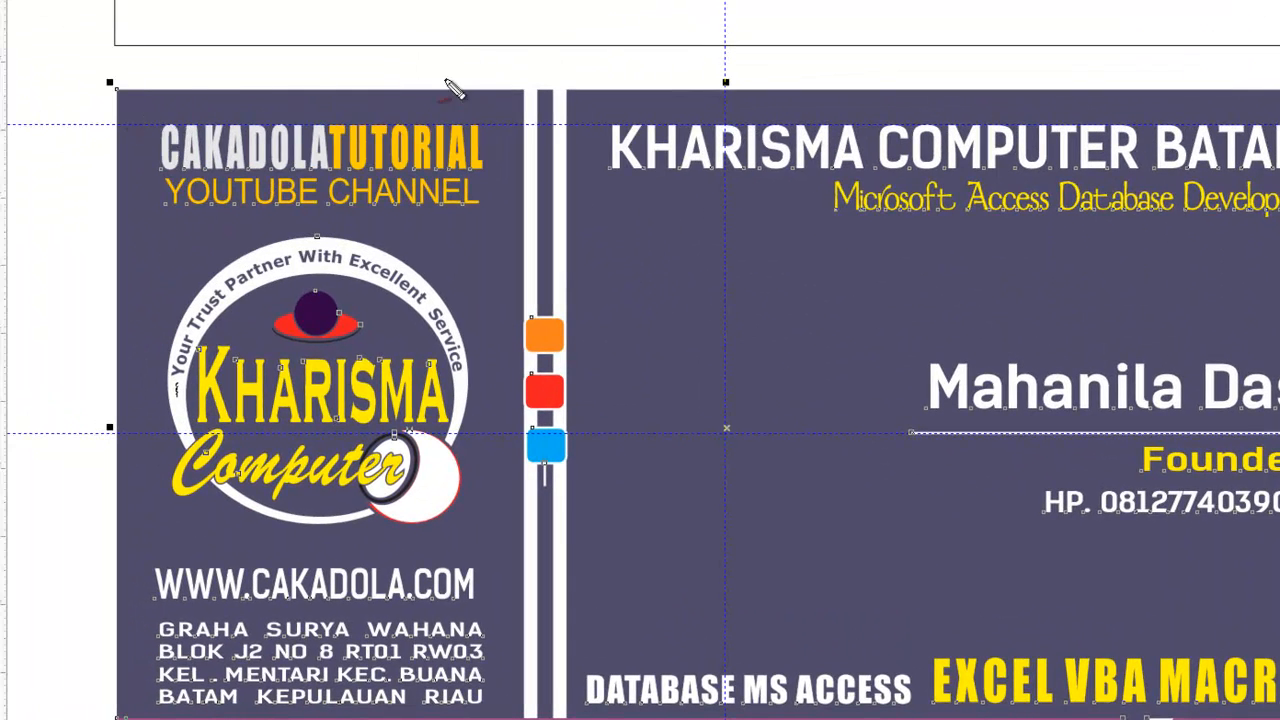
mouse_move(340, 72)
mouse_down()
mouse_move(155, 128)
mouse_move(491, 165)
mouse_move(370, 68)
mouse_up()
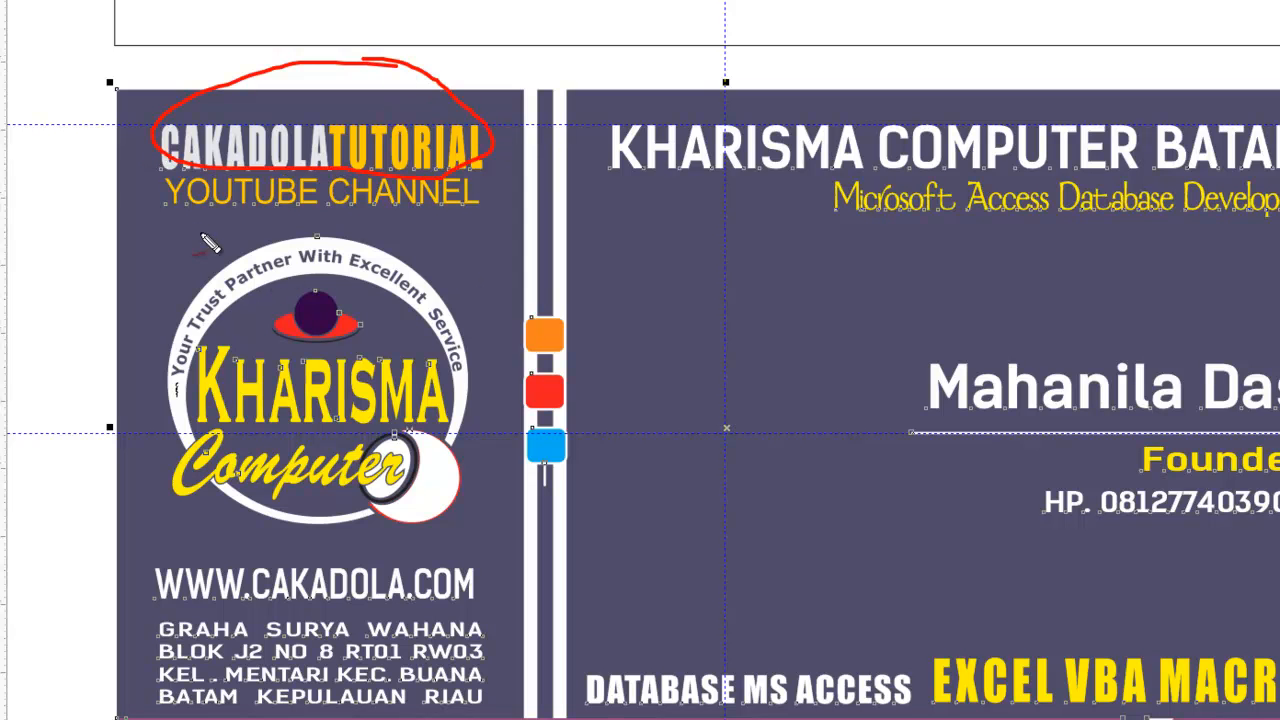
mouse_move(125, 192)
mouse_down()
mouse_move(157, 184)
mouse_move(449, 191)
mouse_move(511, 210)
mouse_move(397, 240)
mouse_move(163, 209)
mouse_move(124, 187)
mouse_up()
mouse_move(77, 385)
mouse_down()
mouse_move(200, 398)
mouse_move(190, 406)
mouse_up()
mouse_move(58, 578)
mouse_down()
mouse_move(138, 591)
mouse_move(116, 564)
mouse_move(128, 597)
mouse_up()
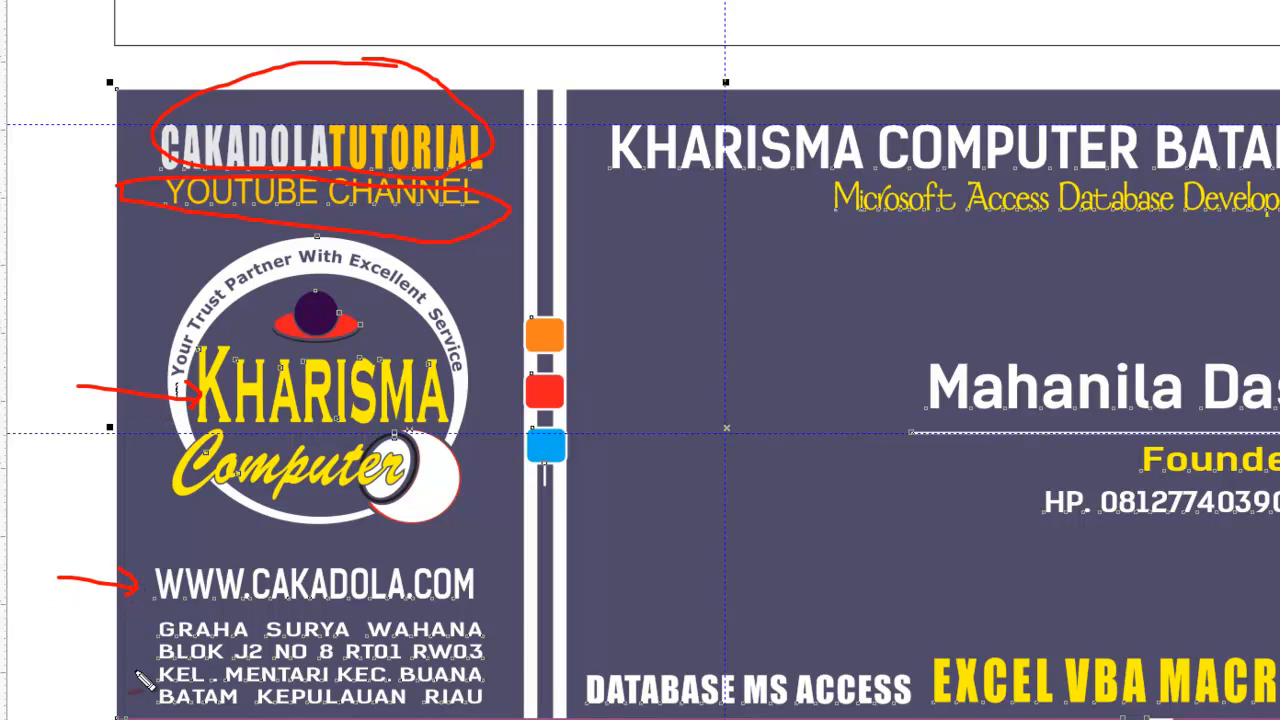
mouse_move(66, 652)
mouse_down()
mouse_move(160, 659)
mouse_move(147, 668)
mouse_up()
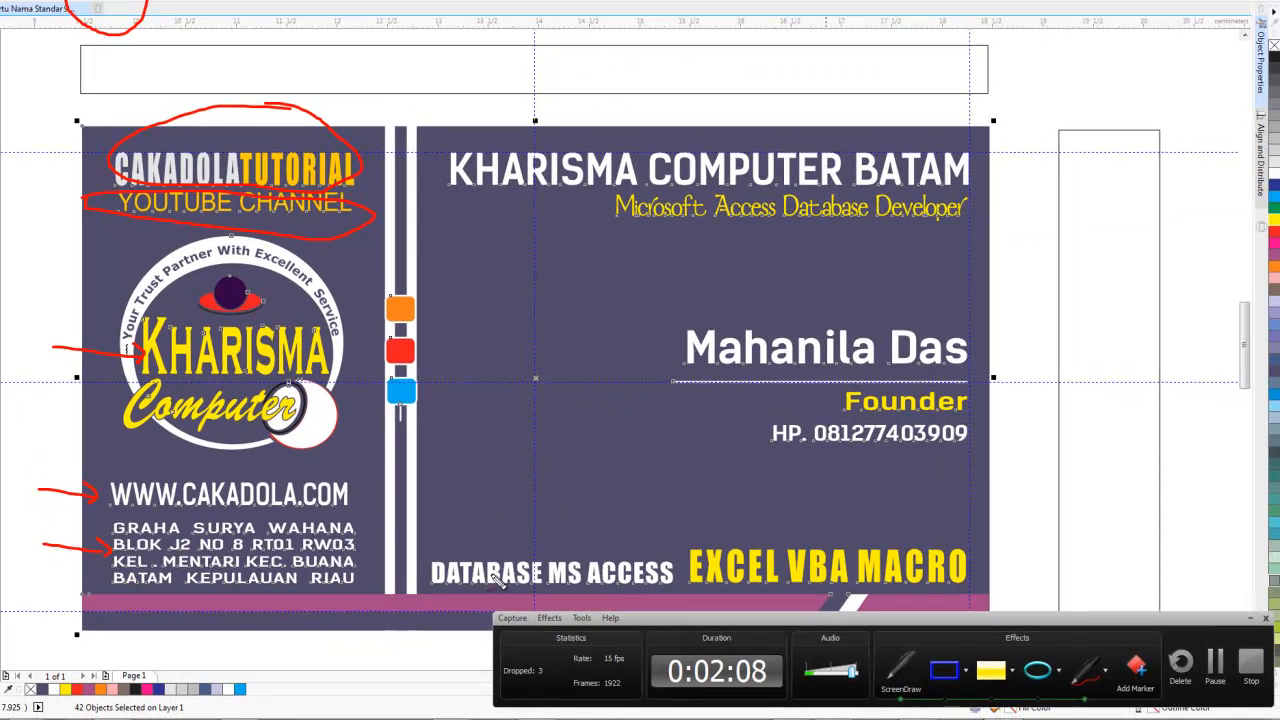
mouse_move(464, 533)
mouse_down()
mouse_move(644, 591)
mouse_move(458, 598)
mouse_move(533, 540)
mouse_up()
mouse_move(706, 529)
mouse_down()
mouse_move(991, 560)
mouse_move(834, 601)
mouse_move(729, 564)
mouse_move(745, 535)
mouse_up()
mouse_move(782, 408)
mouse_down()
mouse_move(986, 456)
mouse_move(766, 430)
mouse_up()
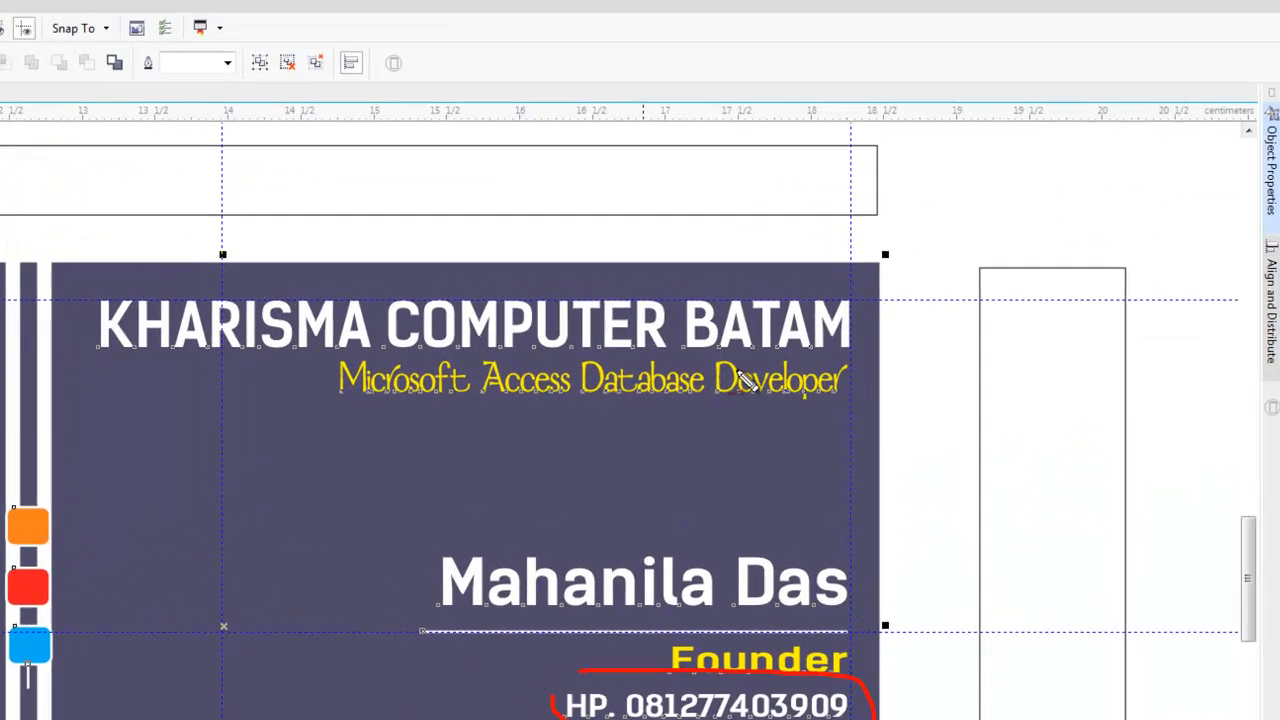
mouse_move(884, 290)
mouse_down()
mouse_move(746, 277)
mouse_move(745, 392)
mouse_move(987, 305)
mouse_up()
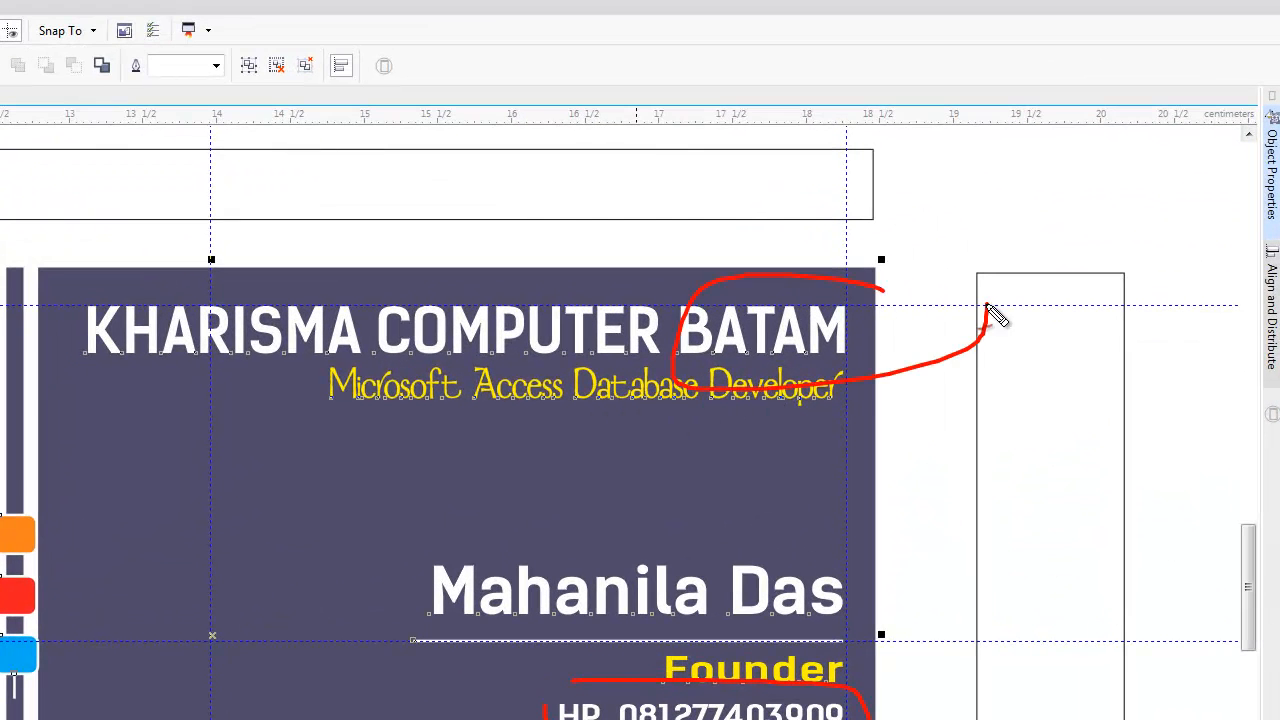
mouse_move(901, 385)
mouse_down()
mouse_move(306, 370)
mouse_move(631, 446)
mouse_move(966, 390)
mouse_up()
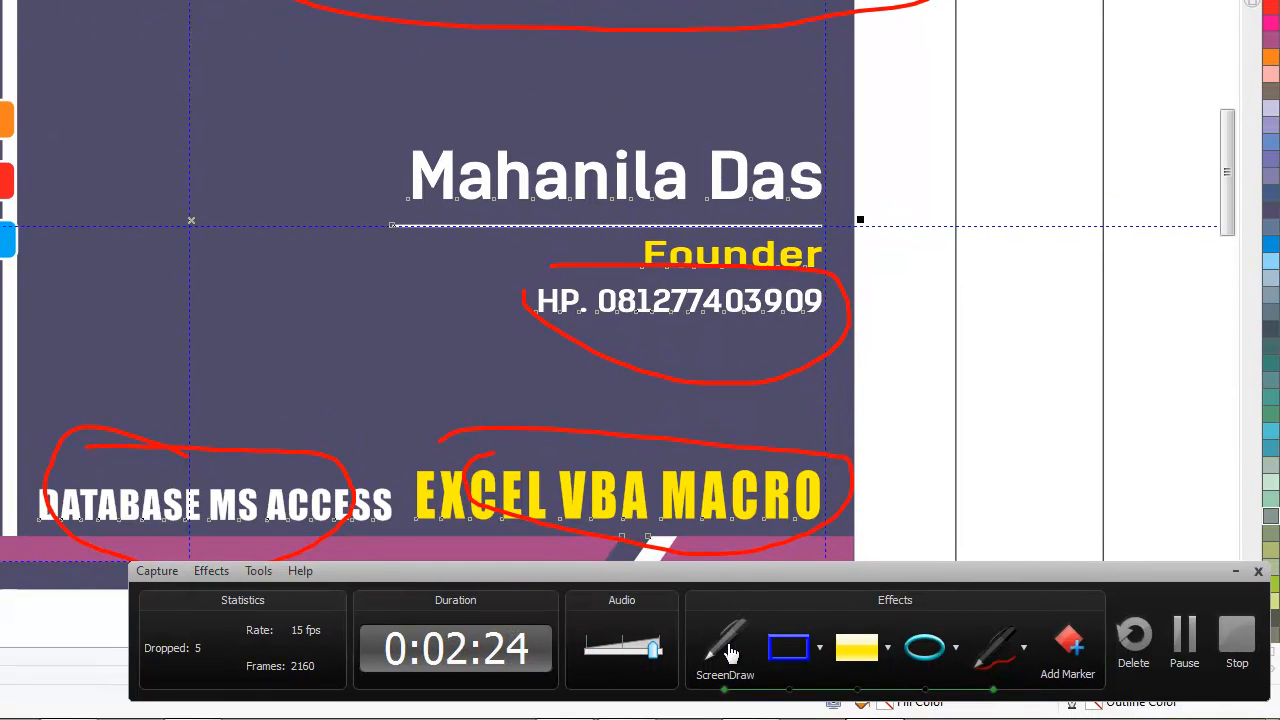
key(Escape)
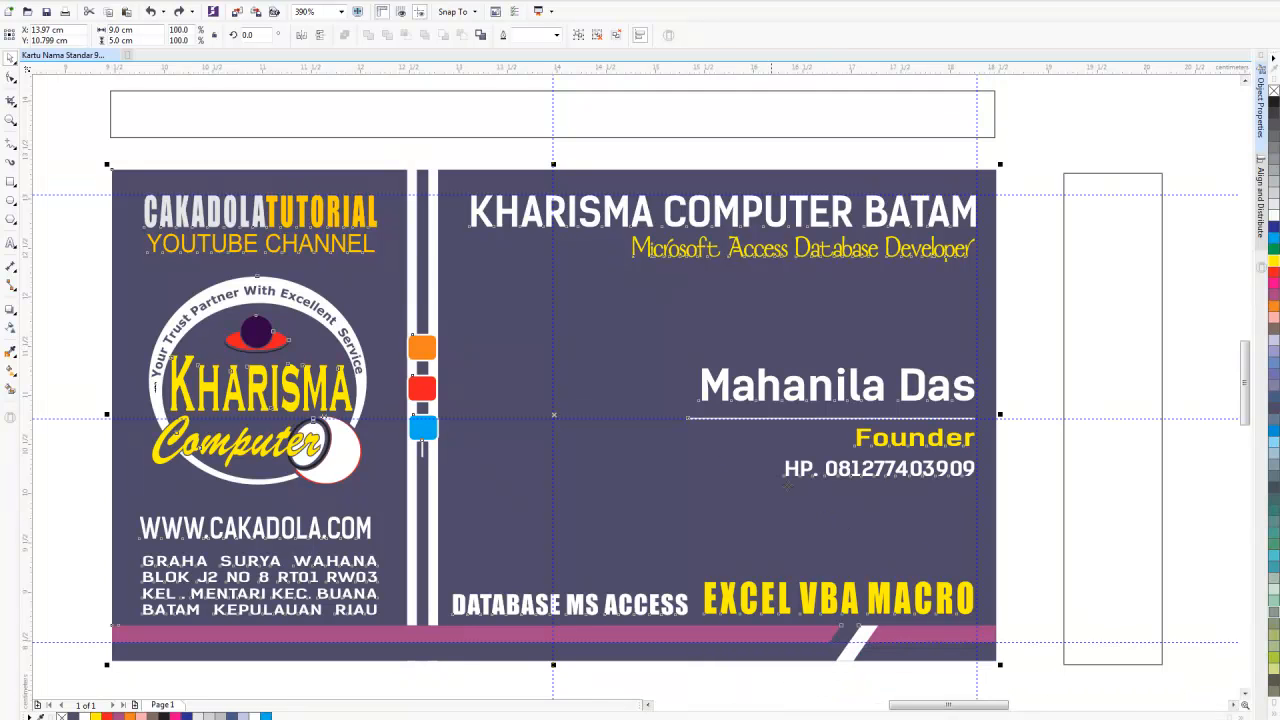
- Select only the card's dark background rectangle to check its dimensions, and clear the selection
click(78, 250)
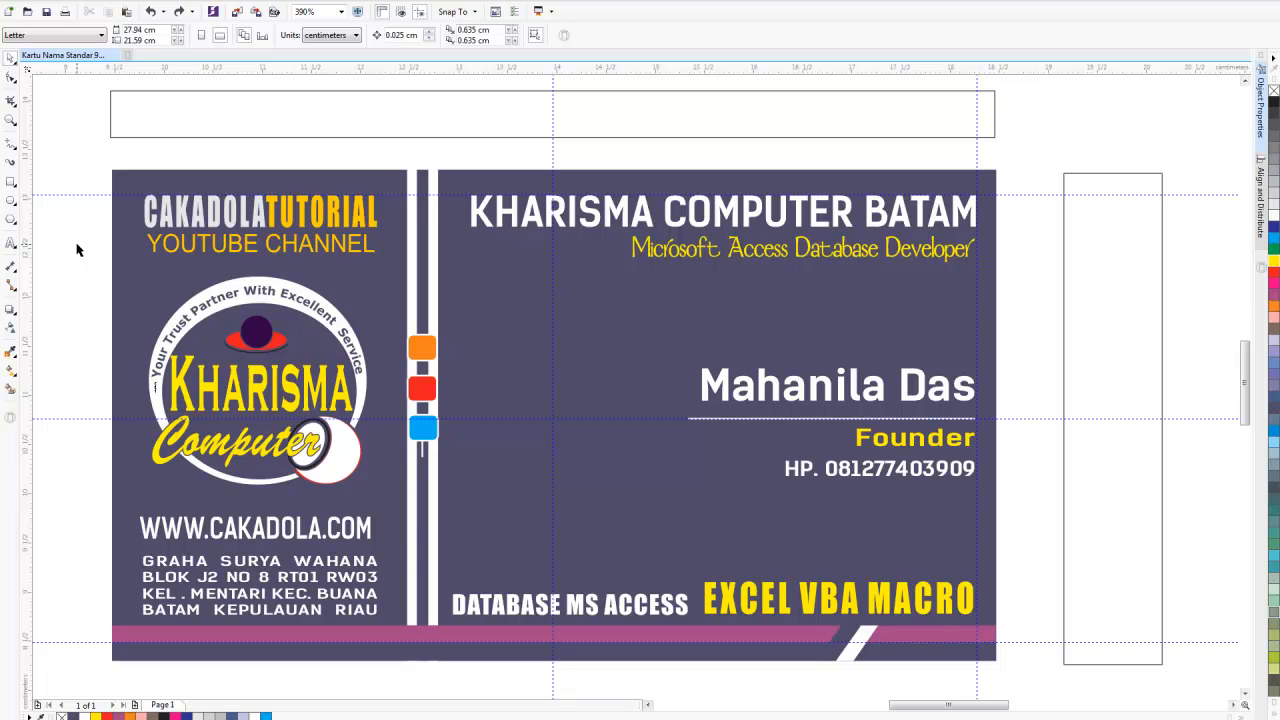
click(678, 214)
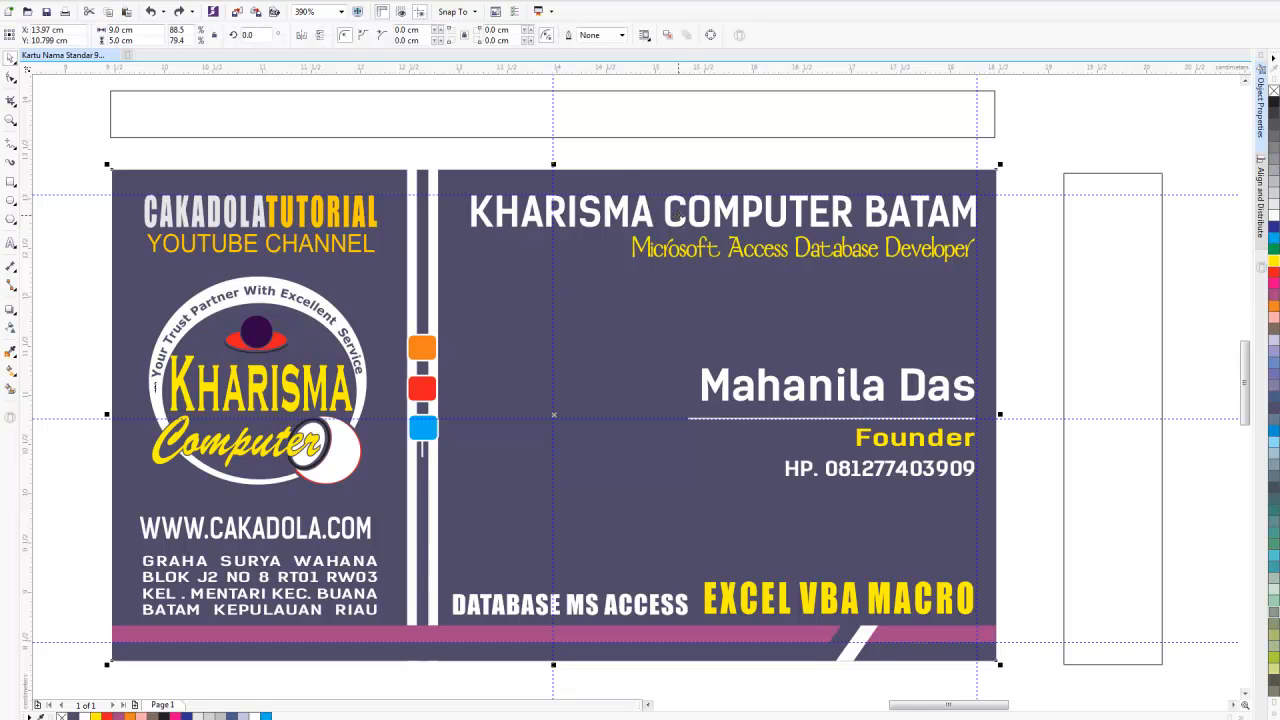
click(616, 166)
click(991, 278)
click(1014, 335)
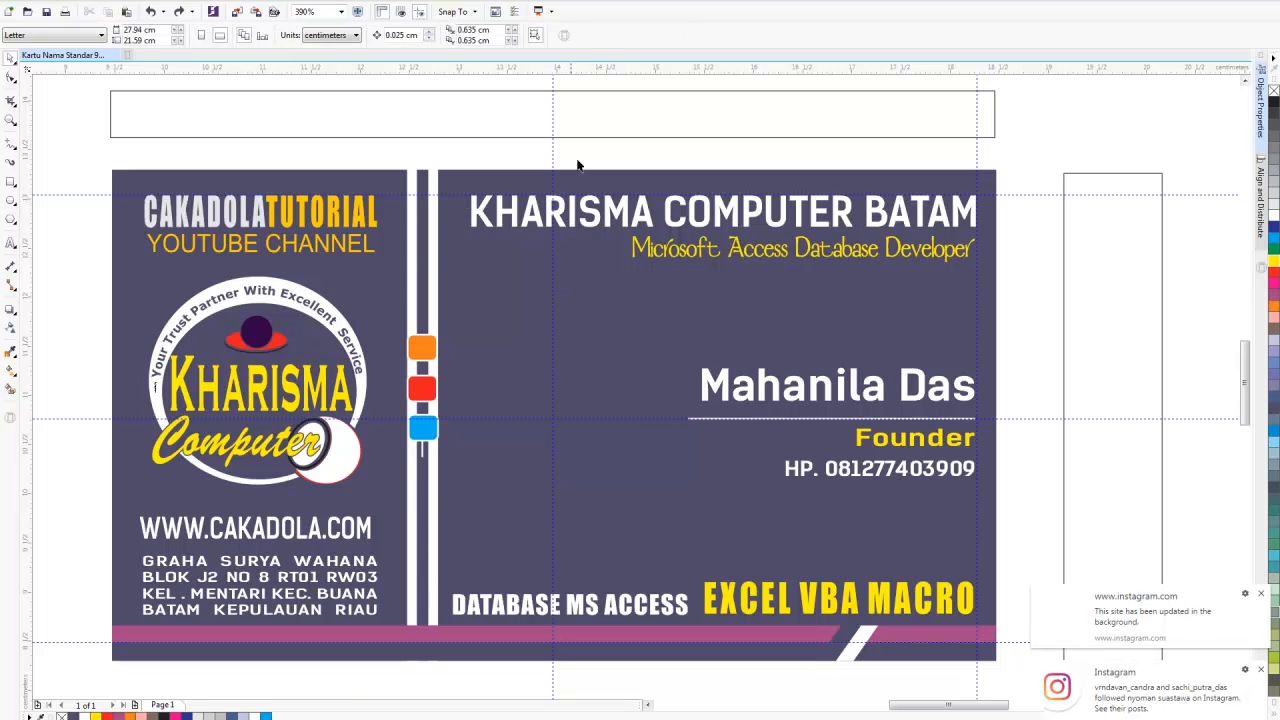
- Fill the small dark purple circle above the KHARISMA logo text with yellow and deselect it
click(317, 218)
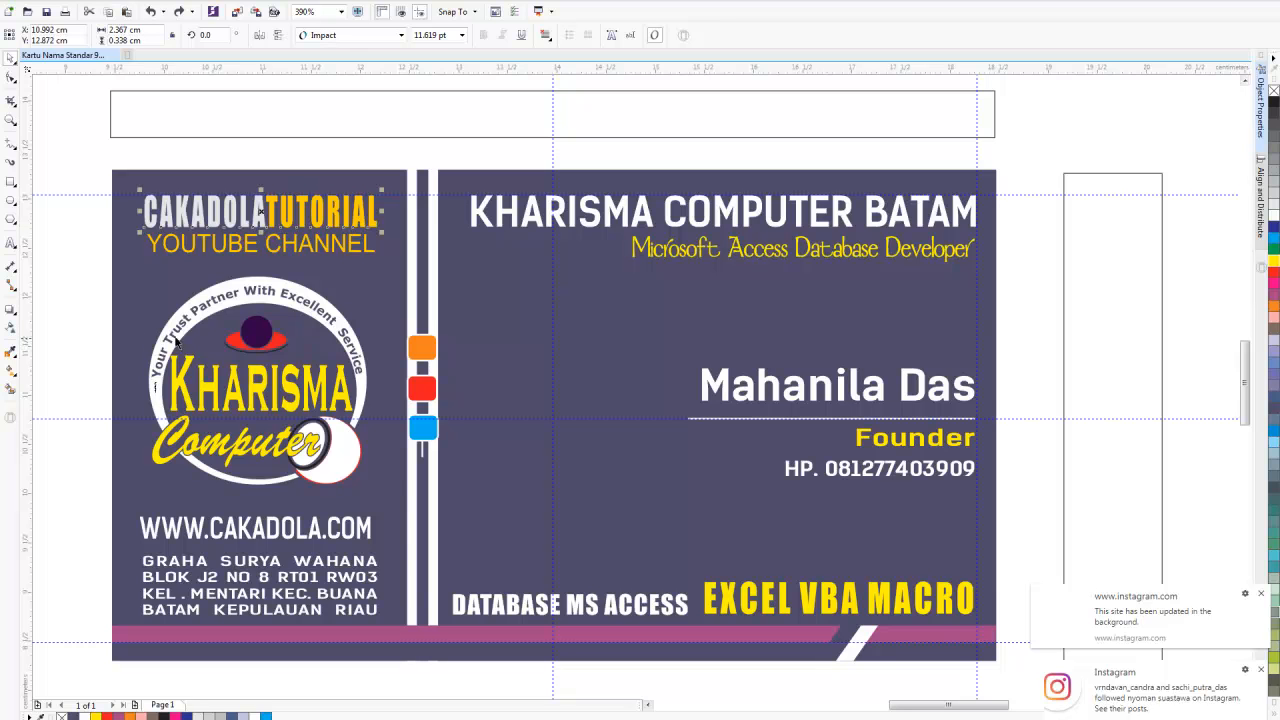
click(252, 333)
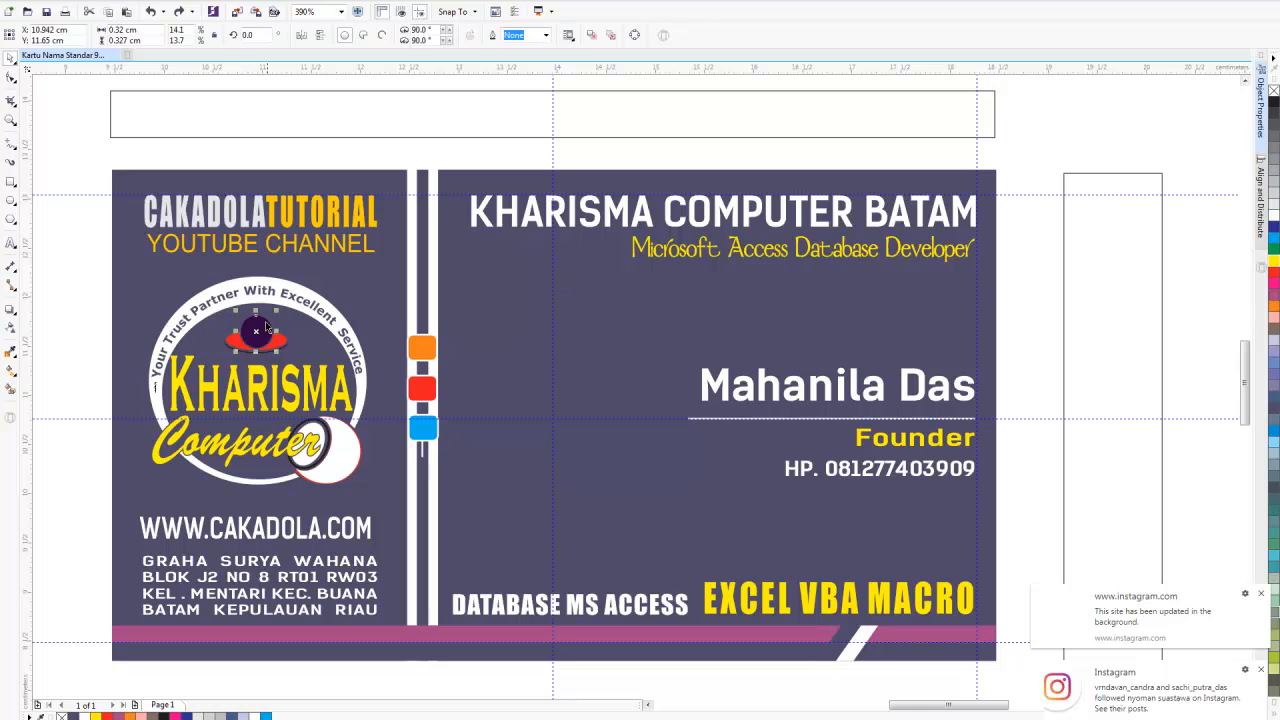
click(1274, 258)
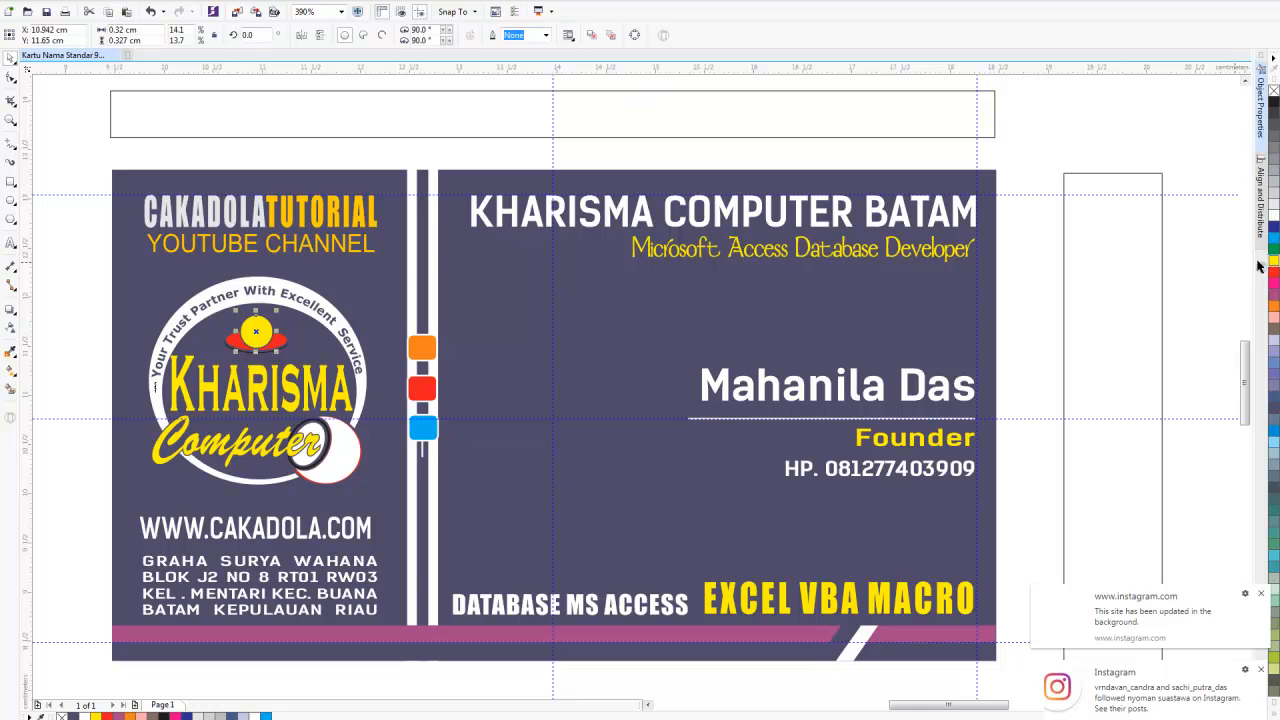
click(66, 250)
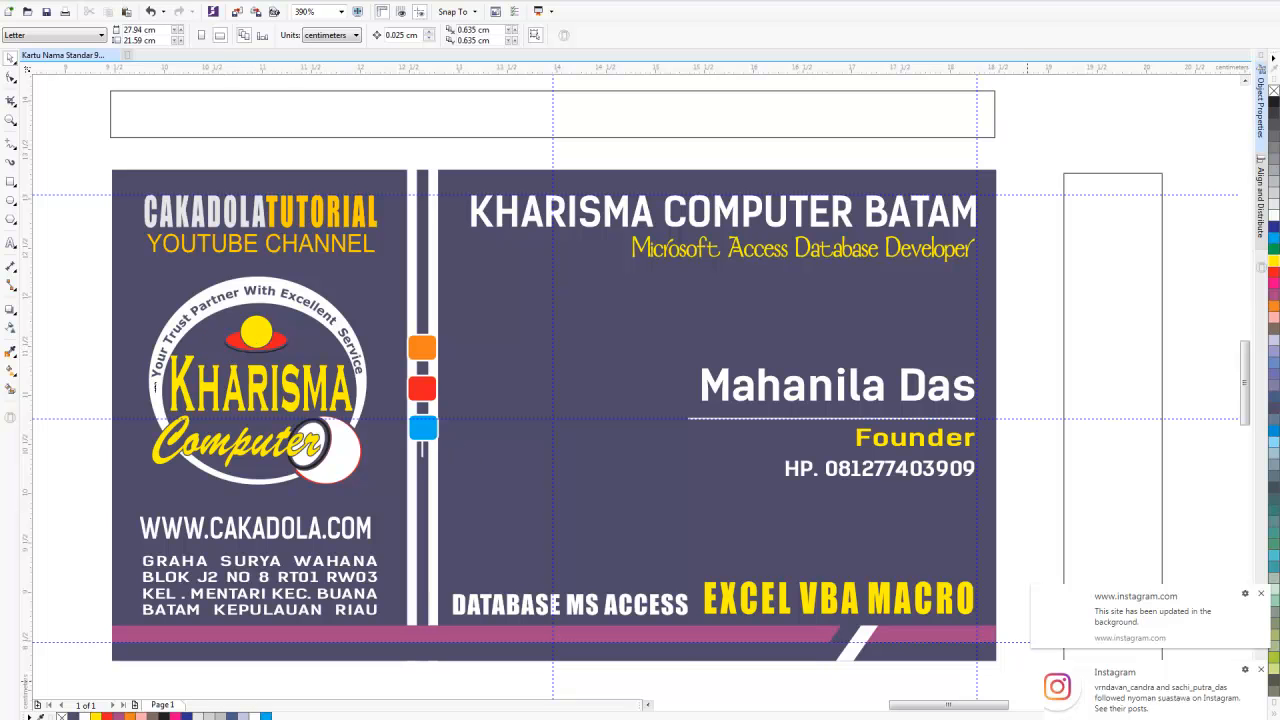
click(1027, 719)
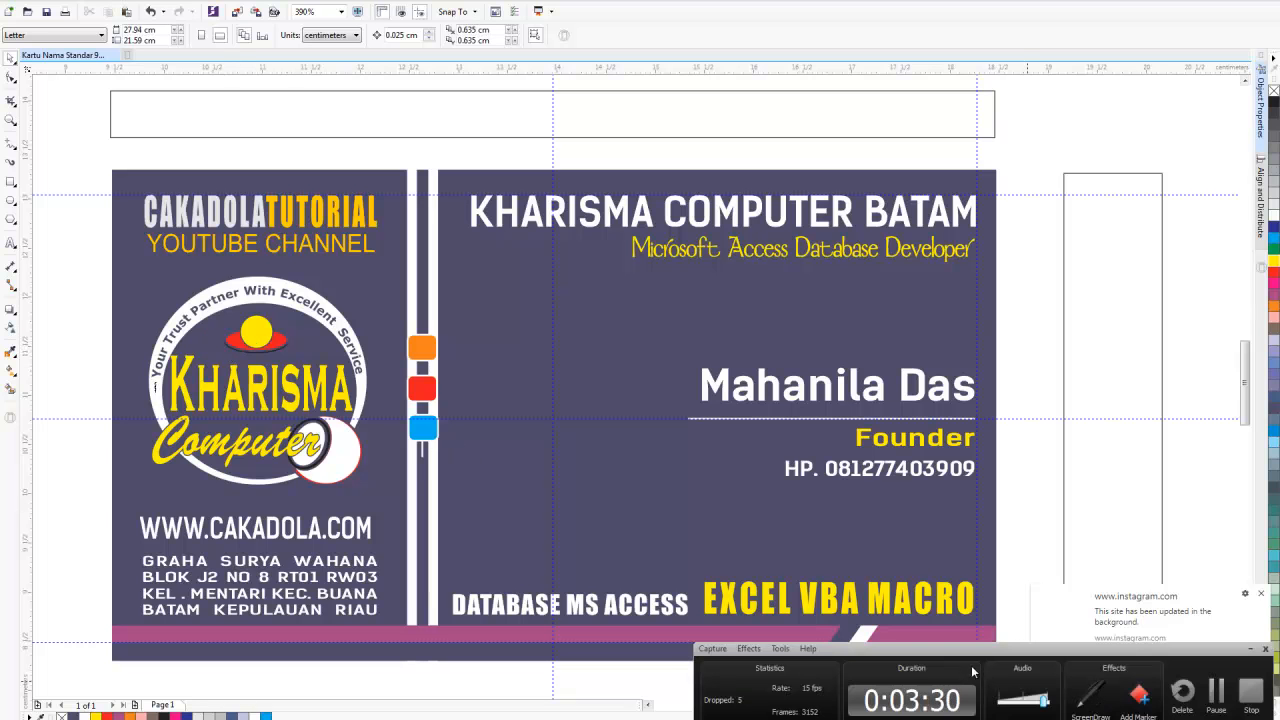
drag(972, 658, 951, 705)
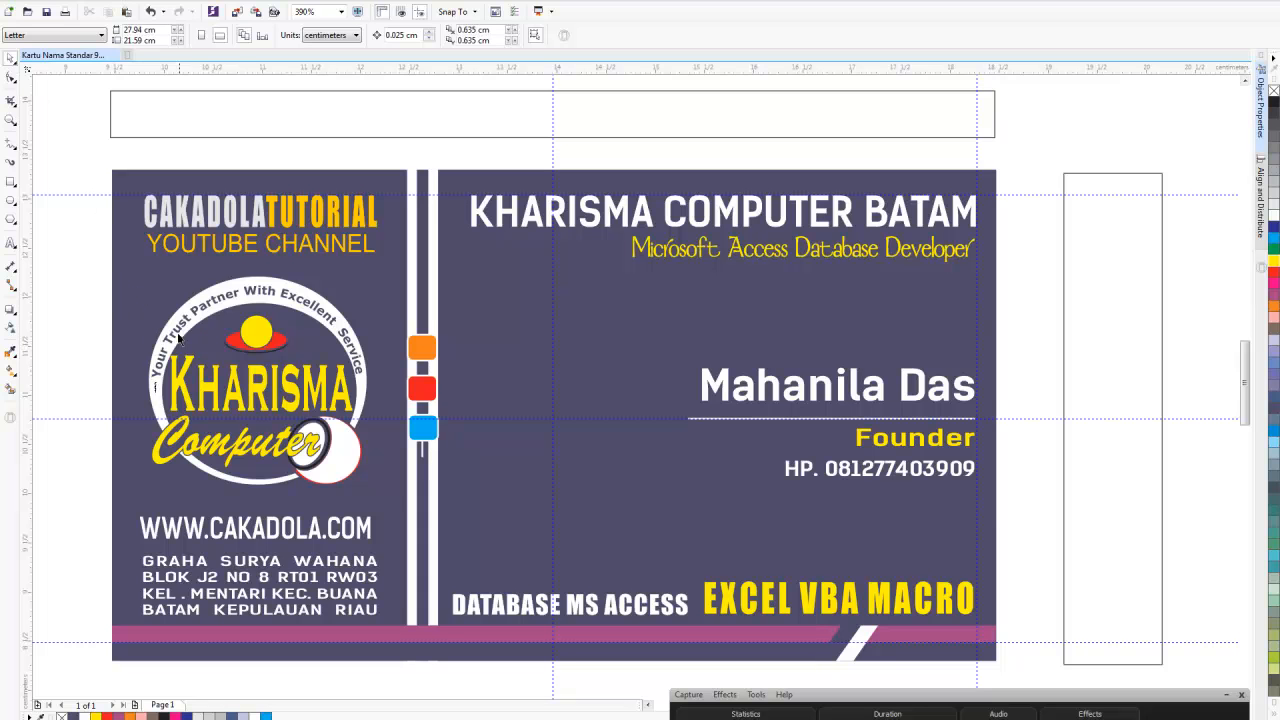
drag(72, 266, 137, 310)
mouse_move(1080, 690)
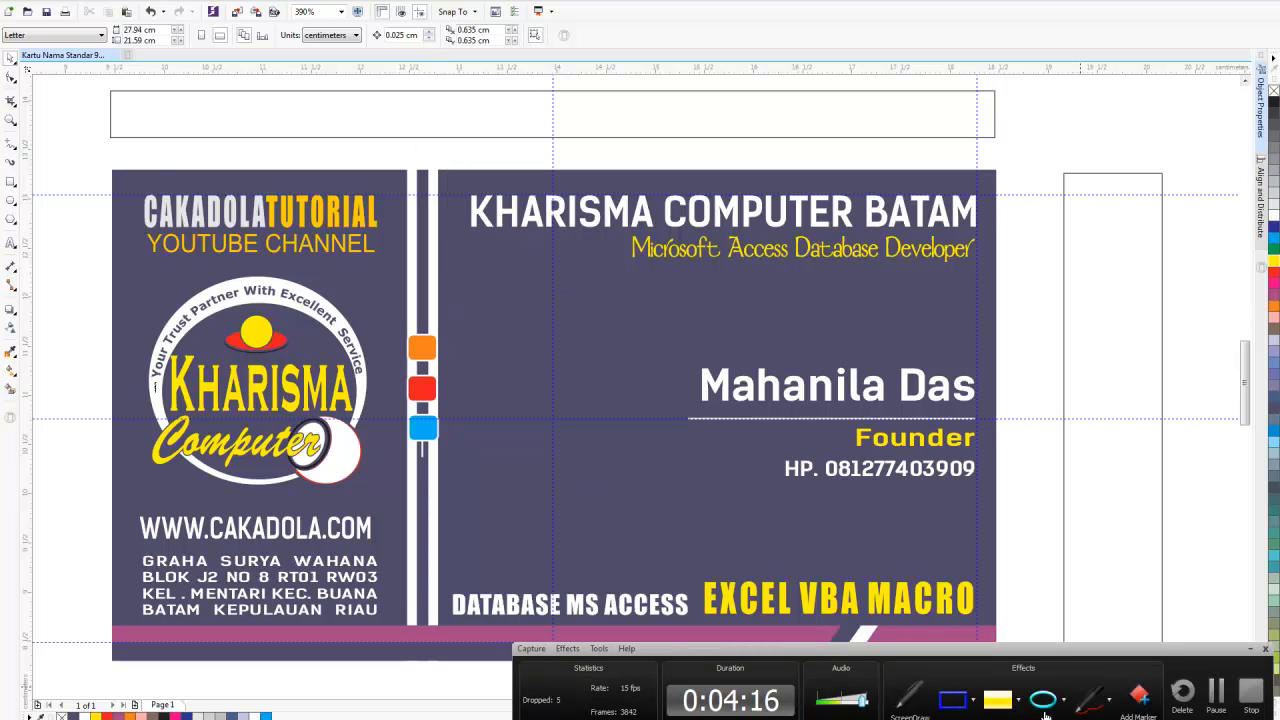
click(1082, 712)
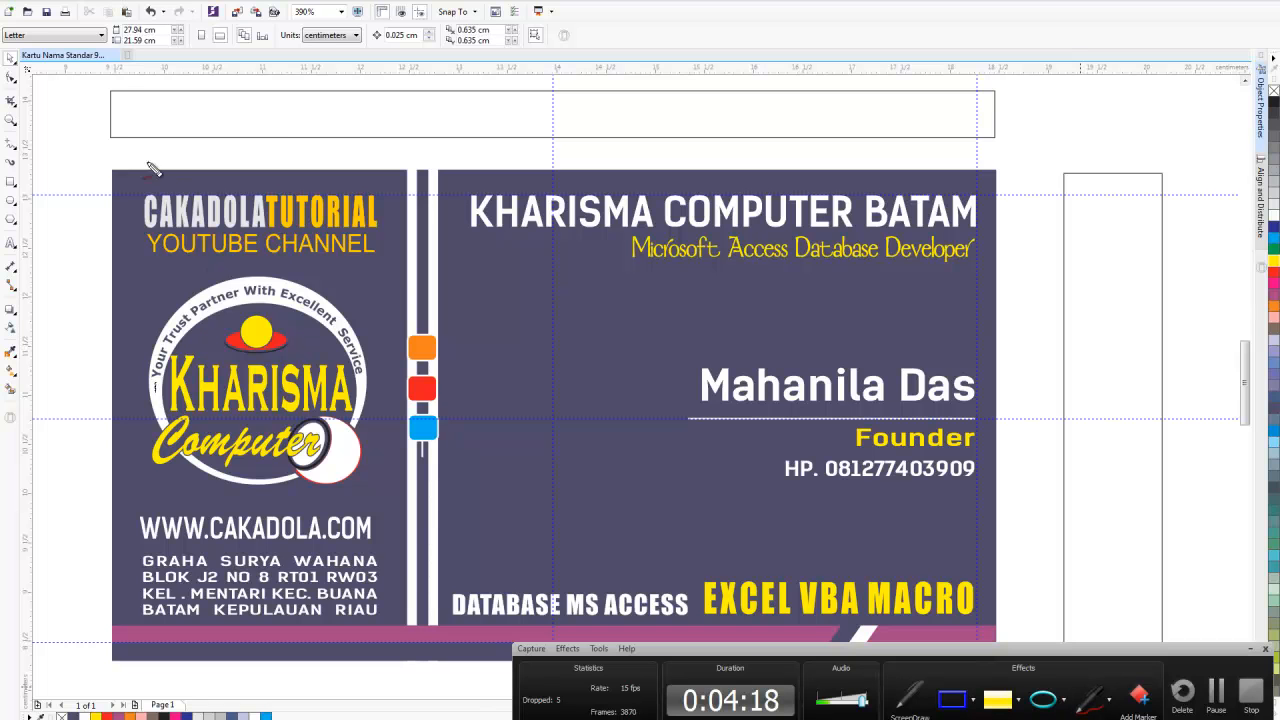
mouse_move(92, 146)
mouse_down()
mouse_move(214, 134)
mouse_move(364, 199)
mouse_move(424, 384)
mouse_move(418, 570)
mouse_move(324, 668)
mouse_move(218, 668)
mouse_move(103, 561)
mouse_move(58, 359)
mouse_move(65, 236)
mouse_move(100, 165)
mouse_up()
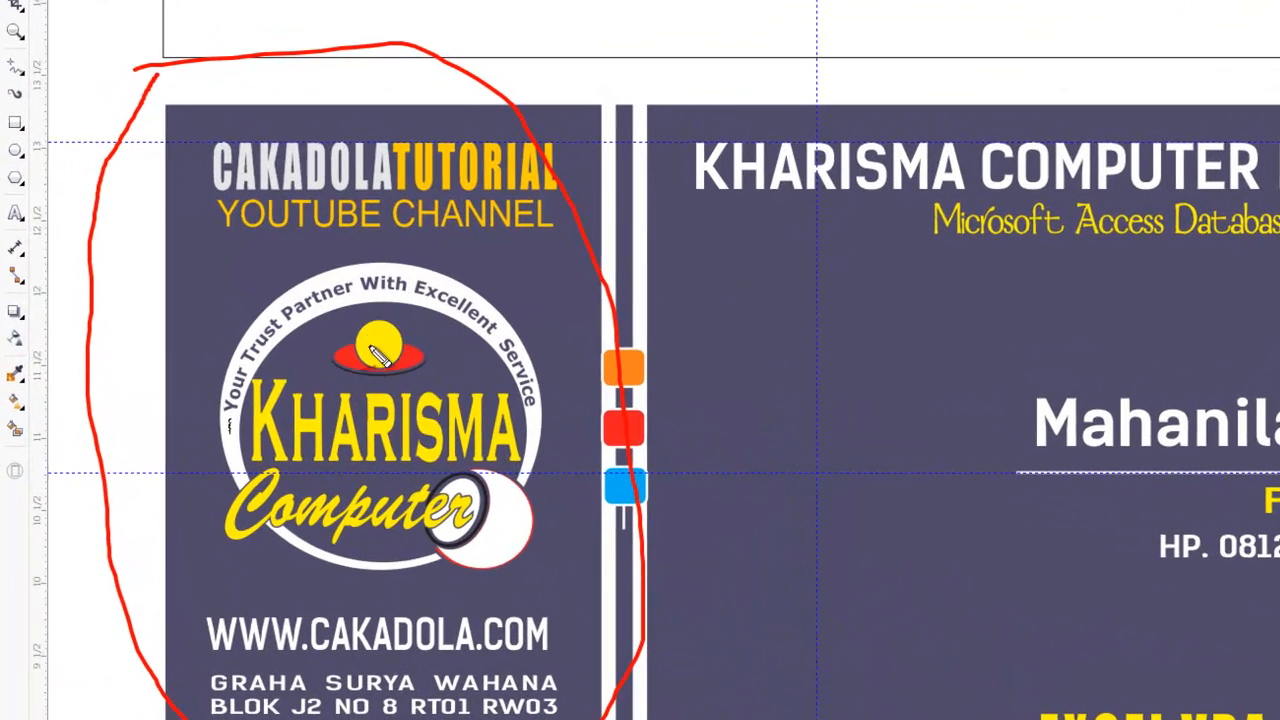
mouse_move(232, 265)
mouse_down()
mouse_move(297, 240)
mouse_move(473, 263)
mouse_move(576, 414)
mouse_move(556, 567)
mouse_move(483, 600)
mouse_move(358, 574)
mouse_move(235, 482)
mouse_move(213, 289)
mouse_move(284, 244)
mouse_up()
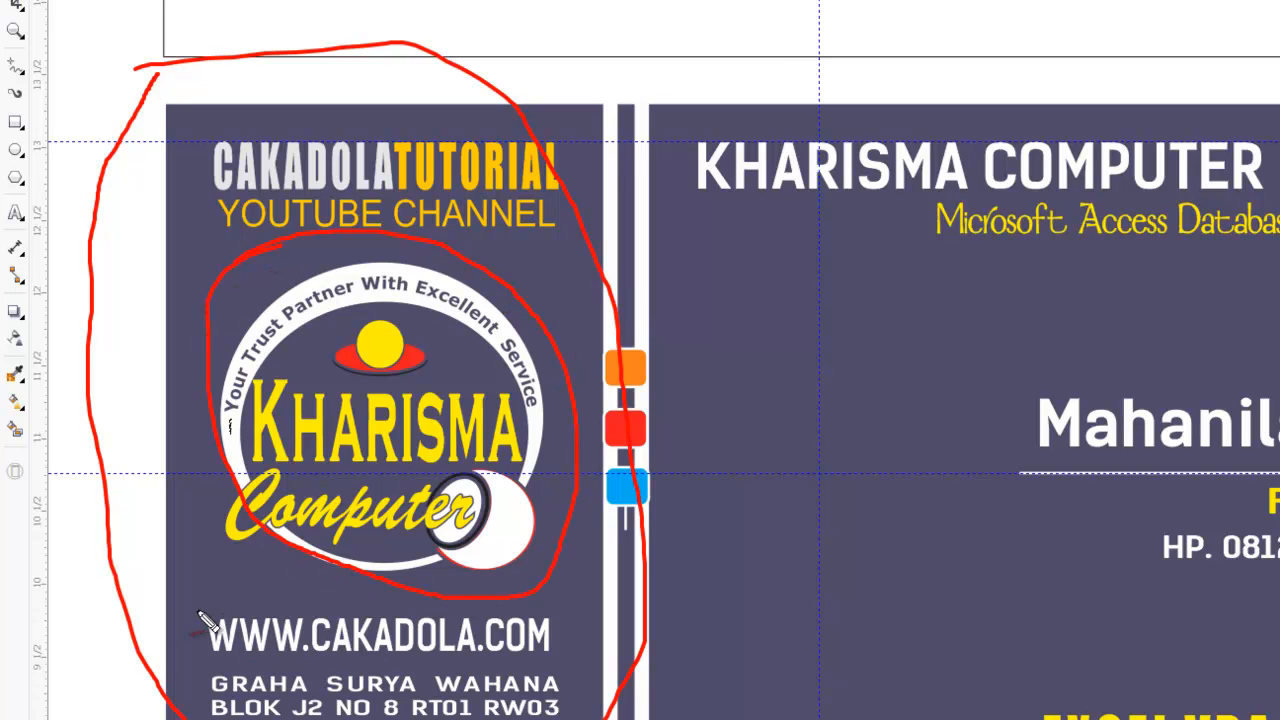
mouse_move(178, 612)
mouse_down()
mouse_move(515, 603)
mouse_move(566, 629)
mouse_move(512, 661)
mouse_move(226, 643)
mouse_move(203, 636)
mouse_move(196, 613)
mouse_move(193, 693)
mouse_move(444, 665)
mouse_move(578, 716)
mouse_up()
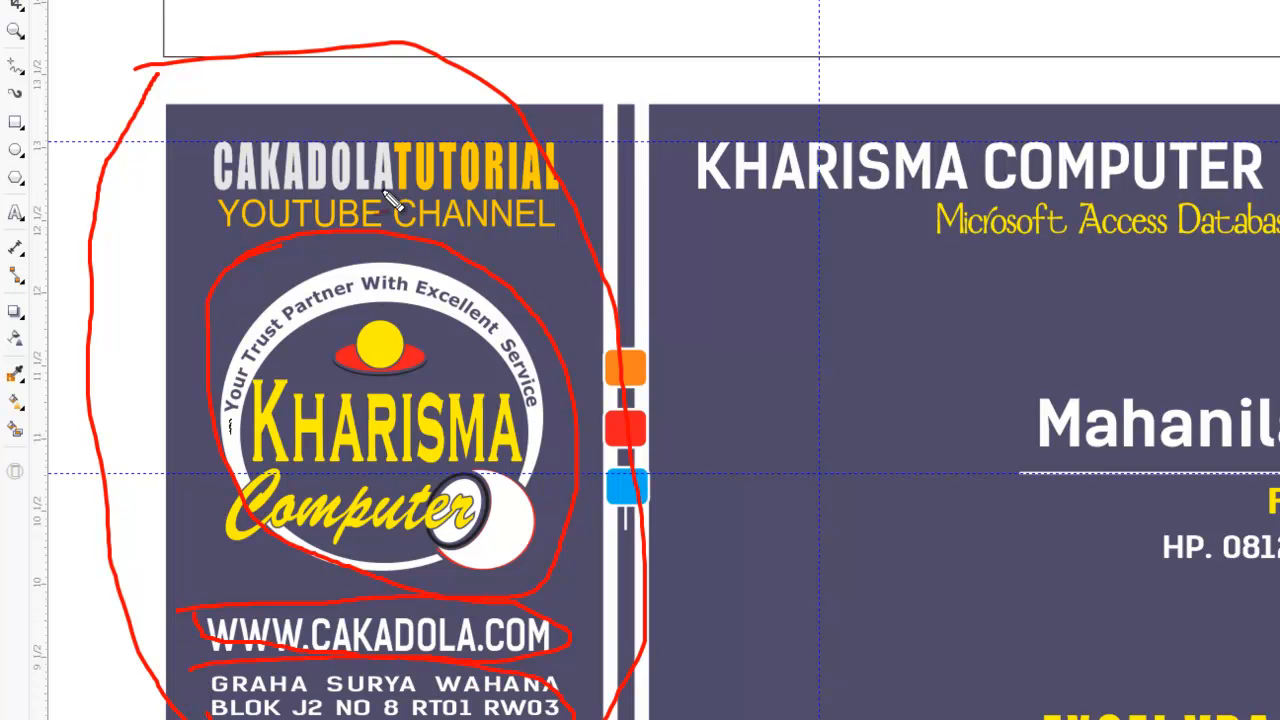
mouse_move(200, 92)
mouse_down()
mouse_move(196, 237)
mouse_move(369, 261)
mouse_move(556, 265)
mouse_up()
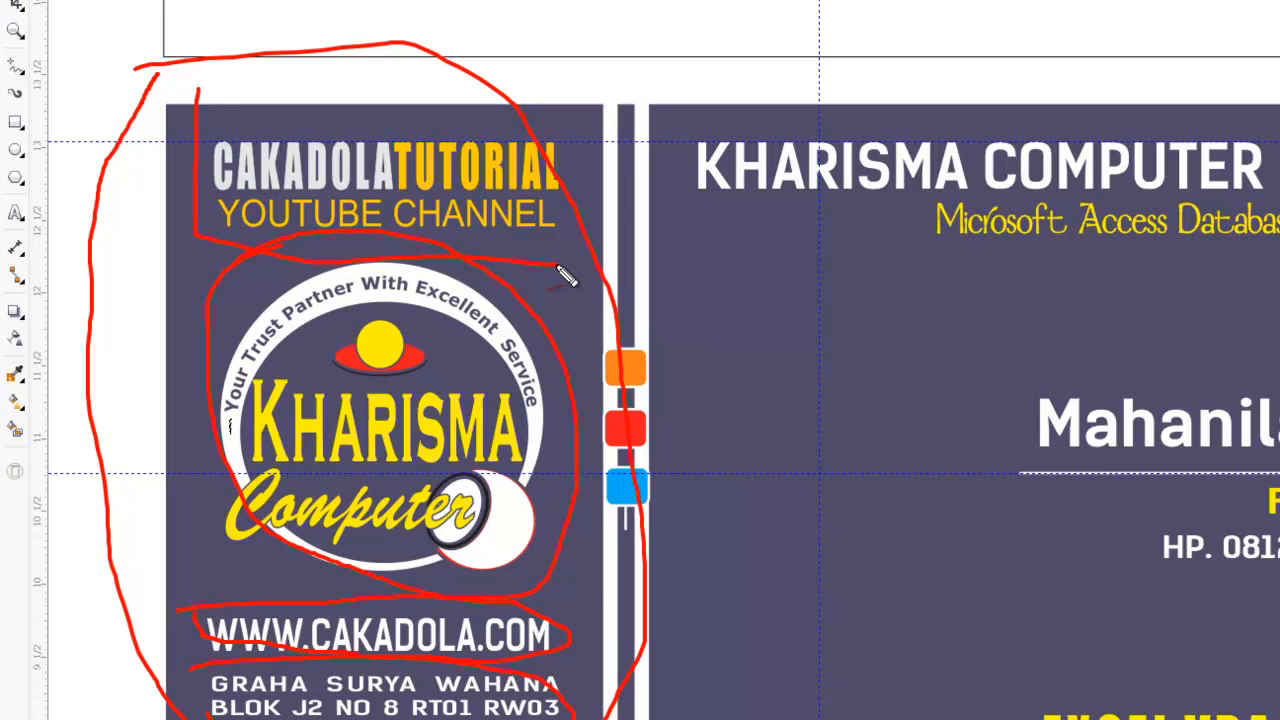
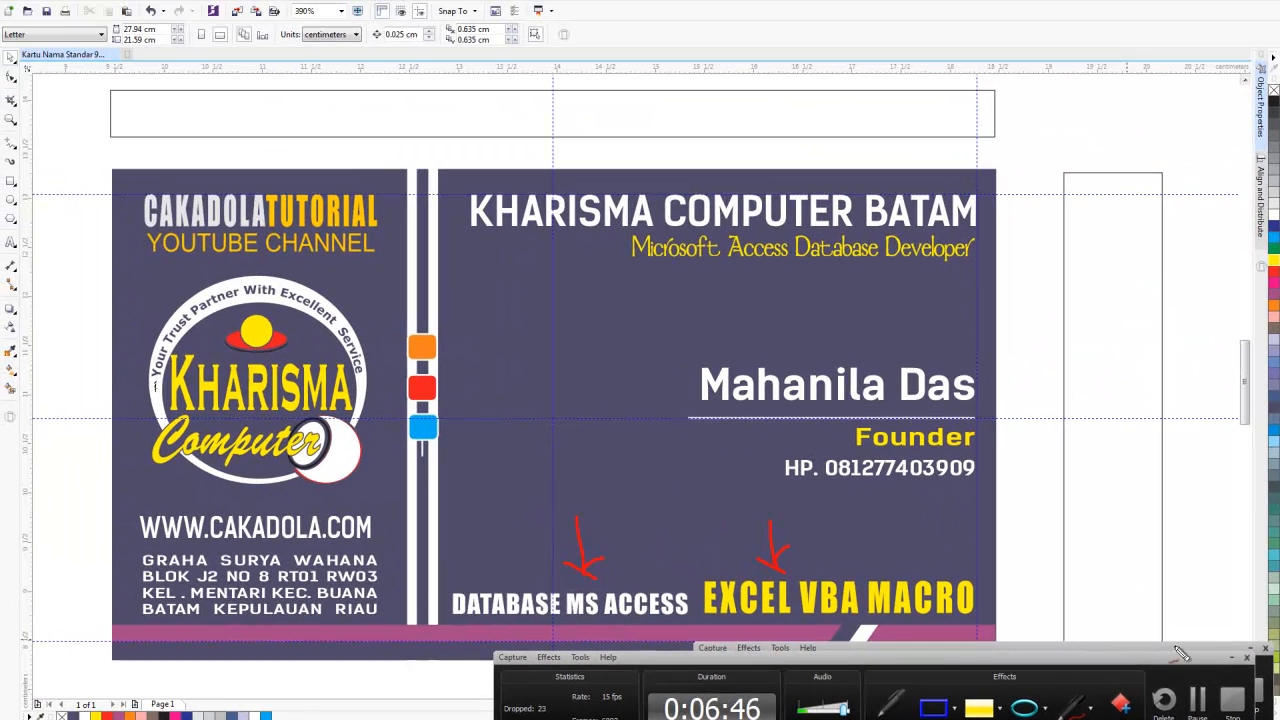
drag(1167, 660, 959, 660)
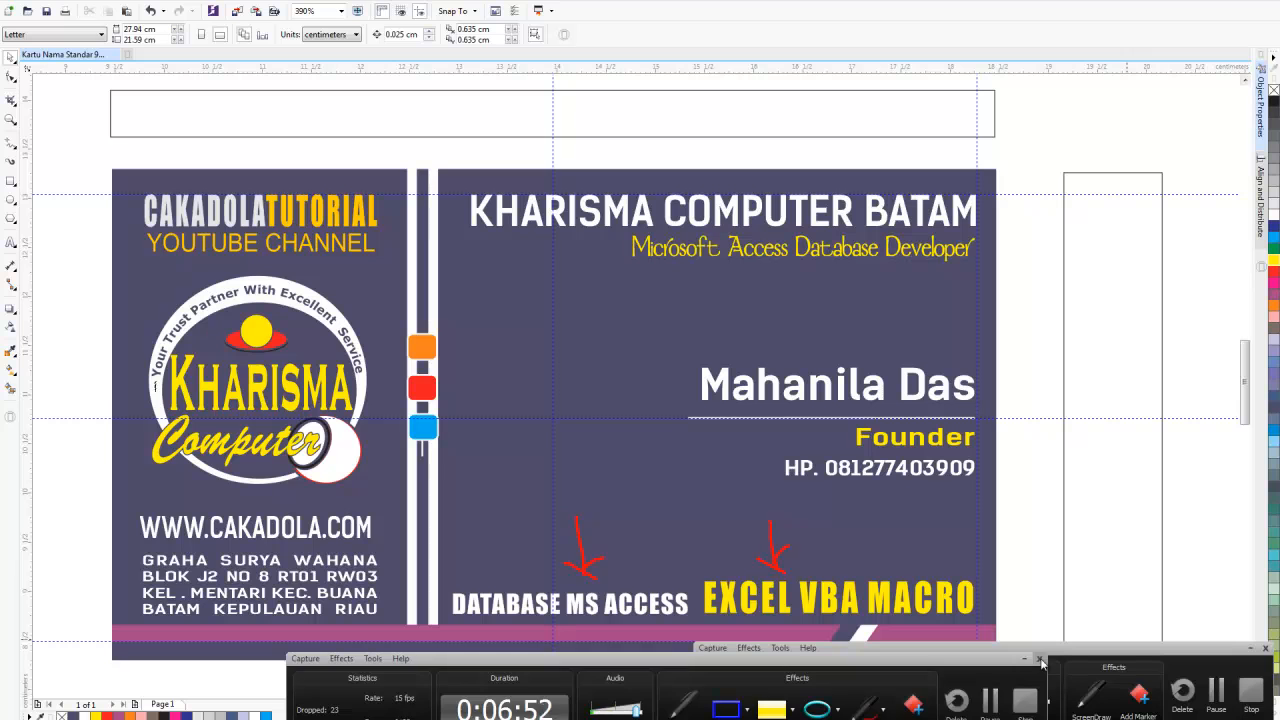
click(1040, 660)
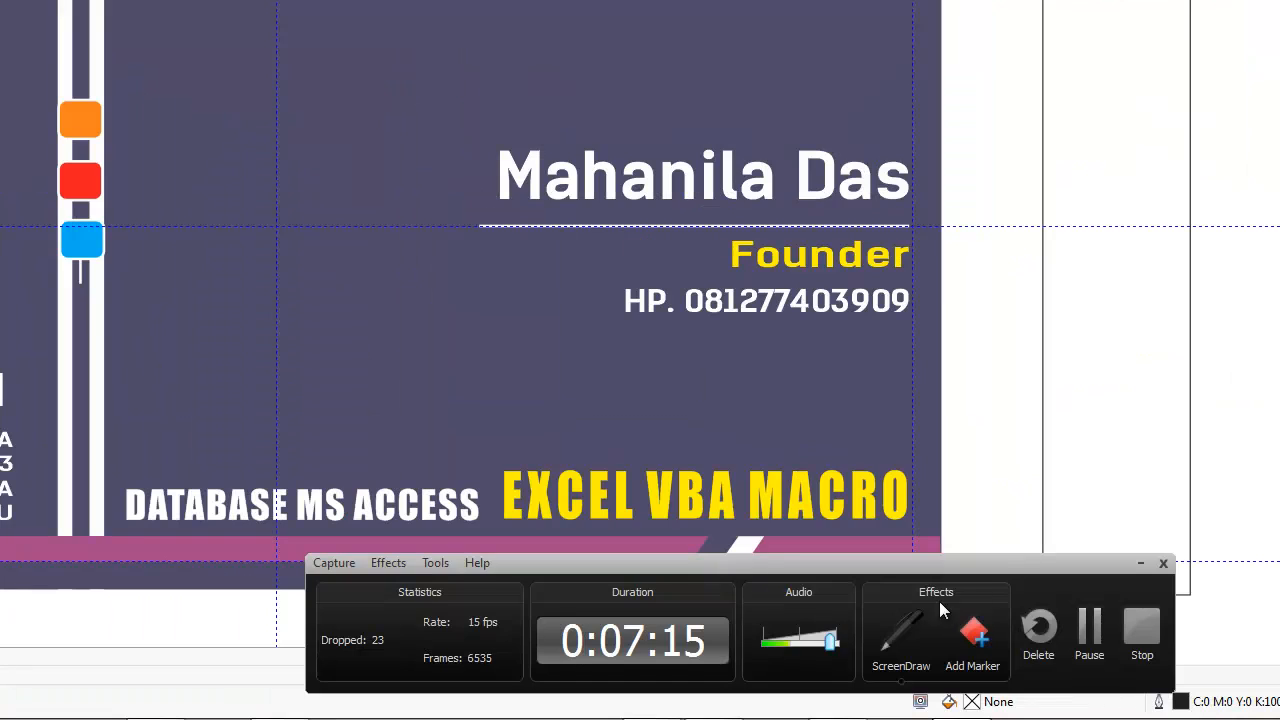
drag(1006, 569, 1025, 588)
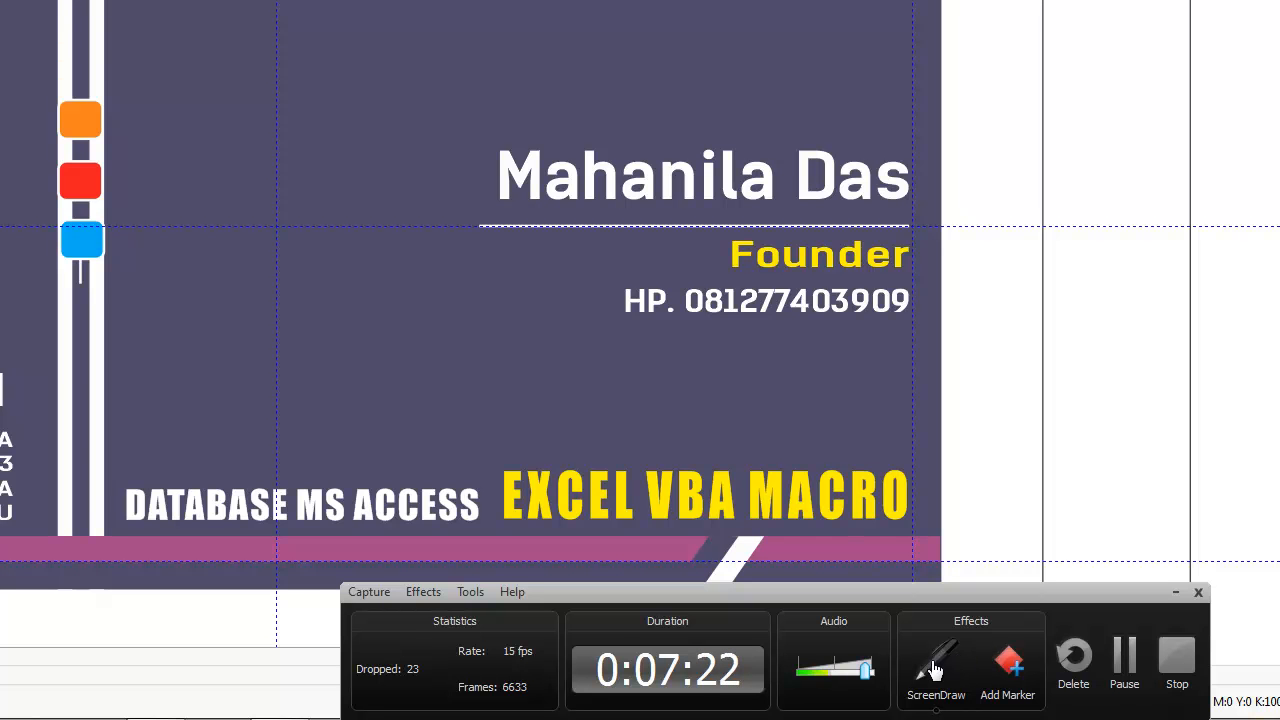
drag(900, 602, 914, 602)
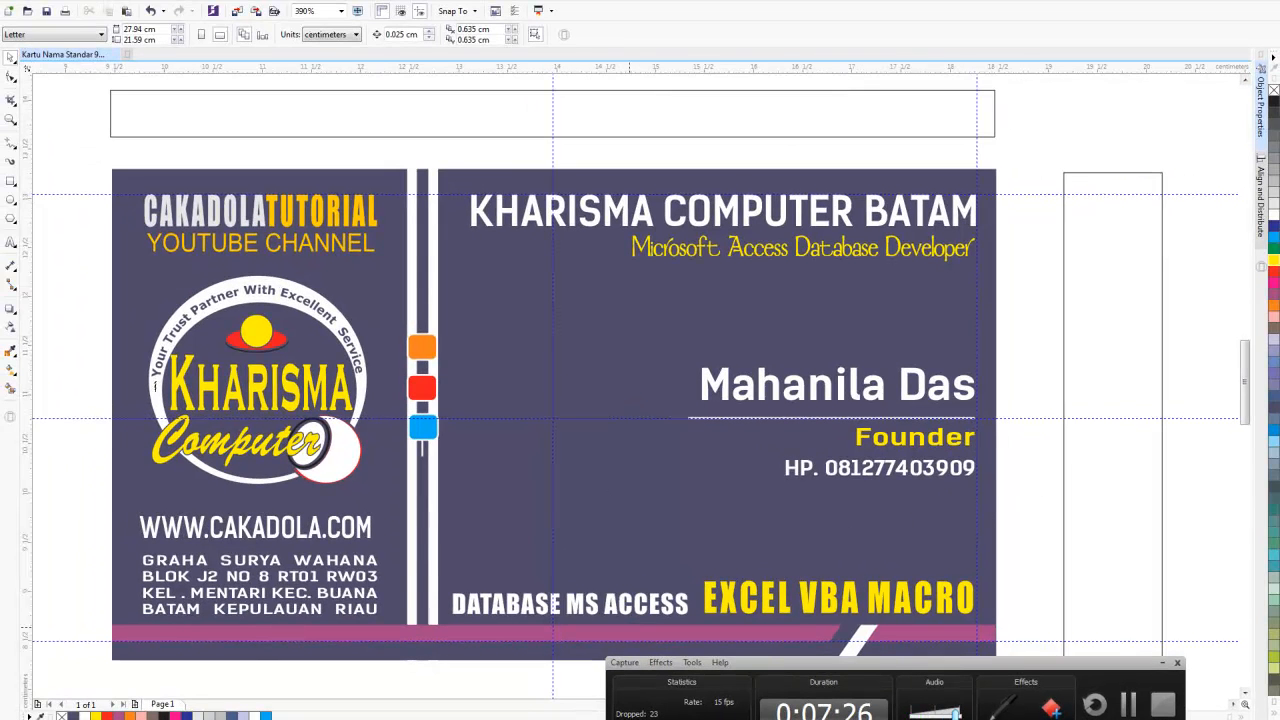
click(995, 710)
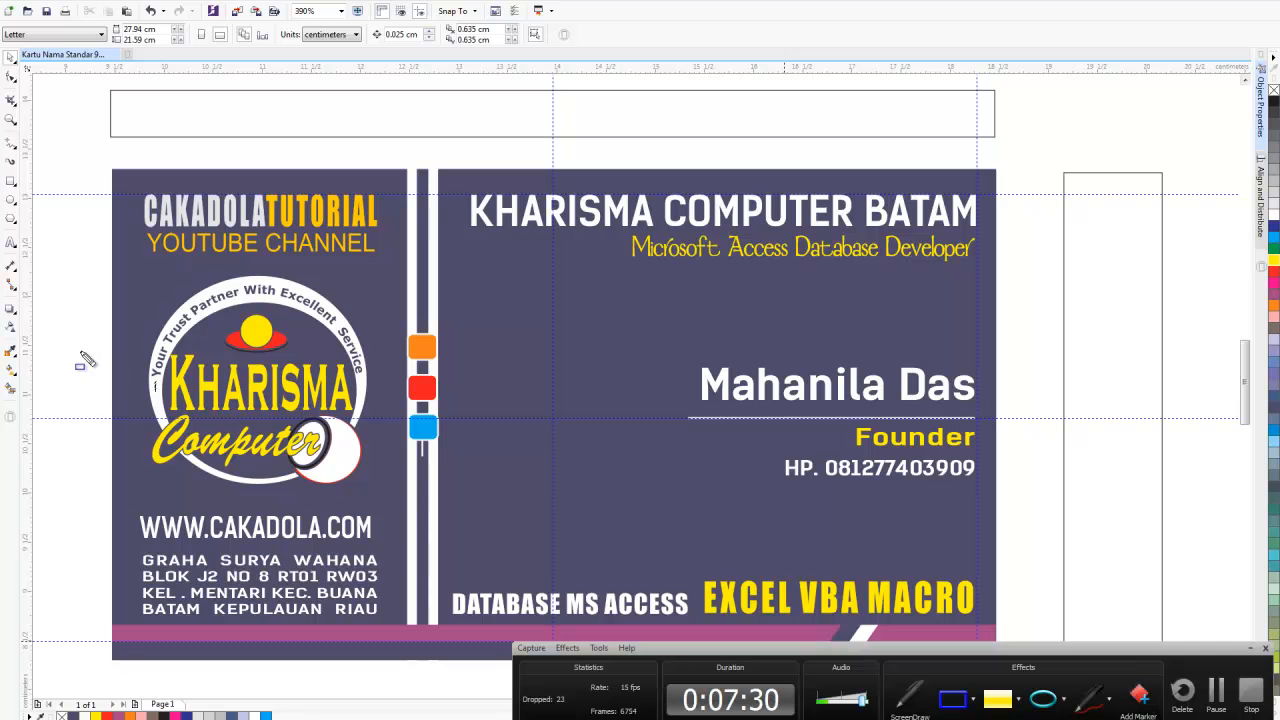
click(909, 704)
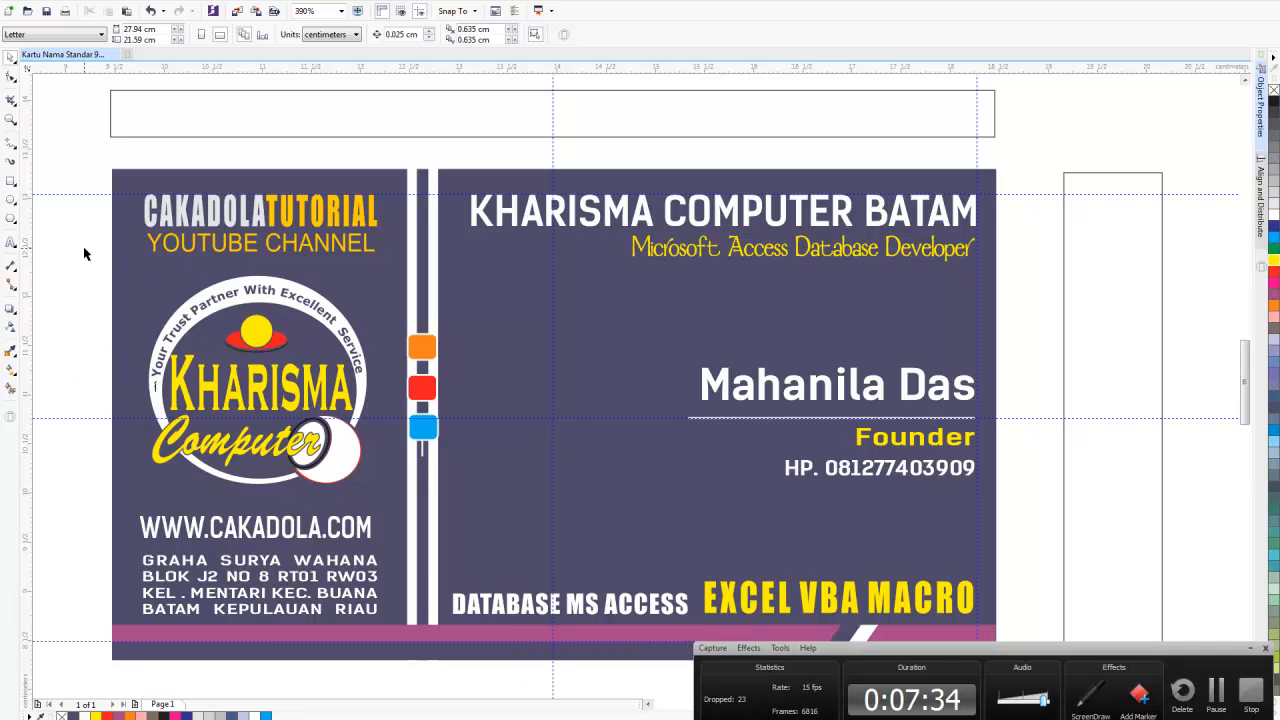
- Draw an empty rectangle above and to the right of the card, and set its width to 9 cm and height to 54 cm
scroll(85, 255, down, 4)
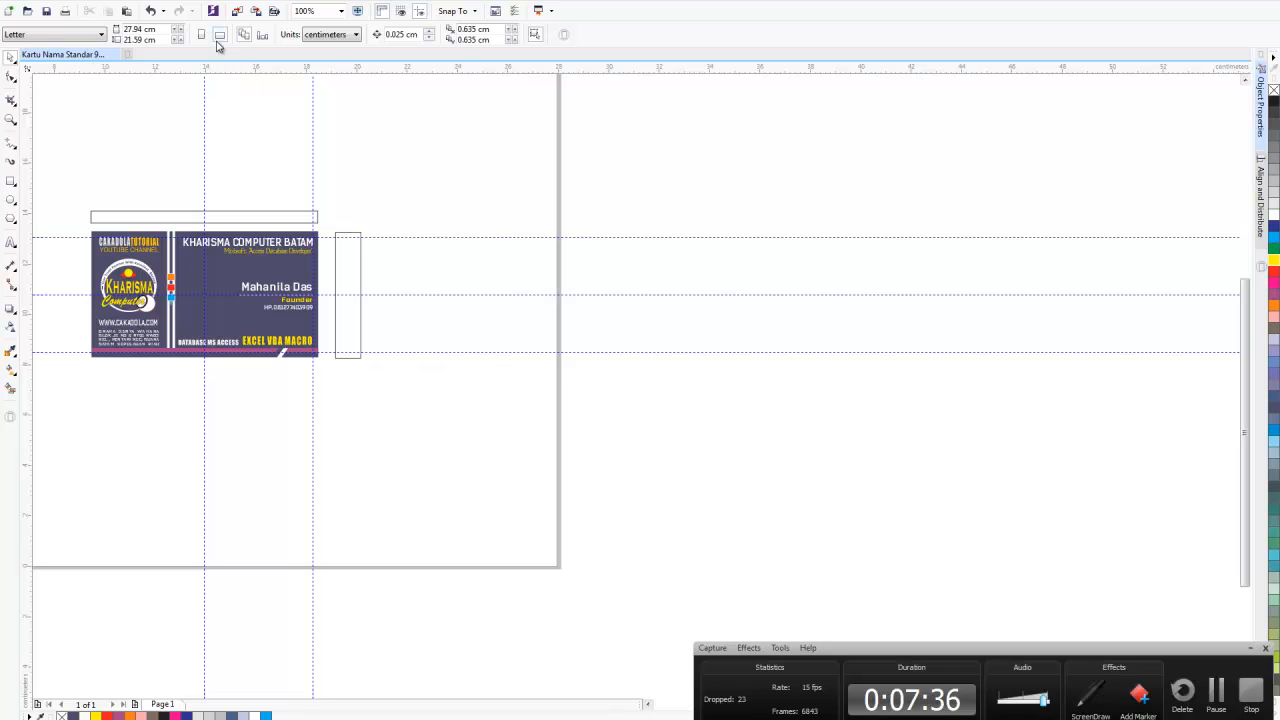
click(11, 181)
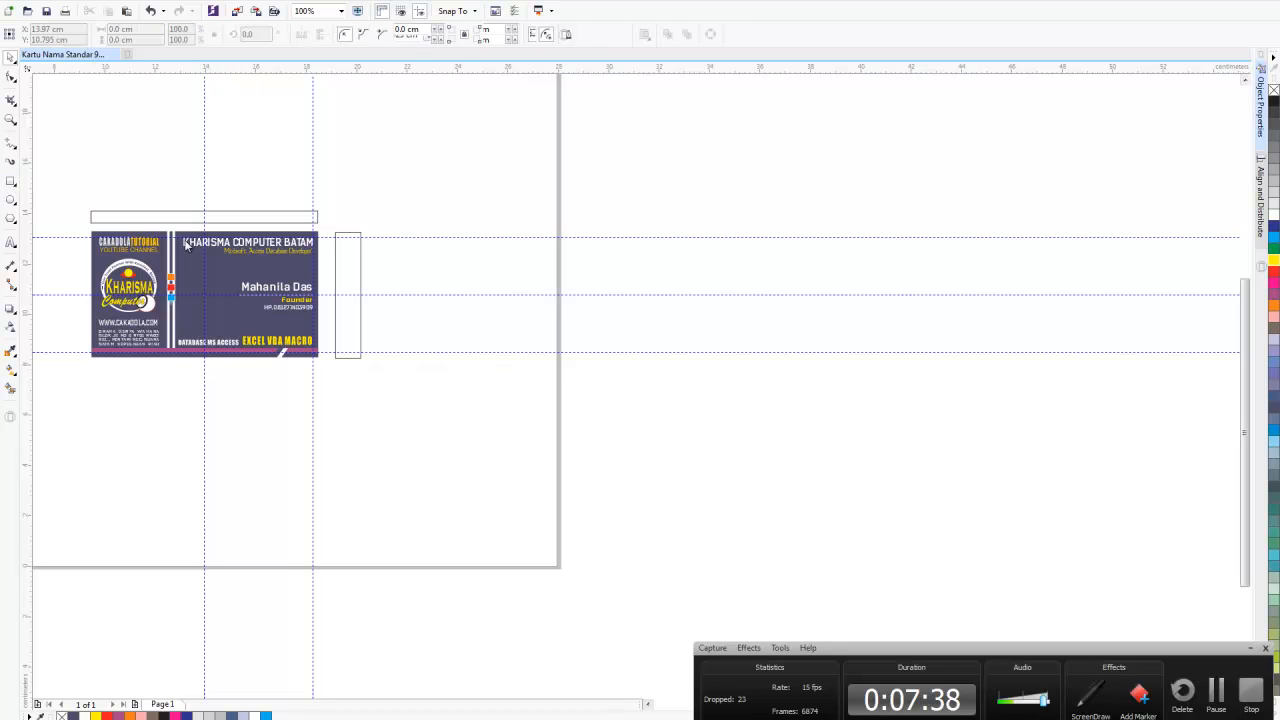
drag(387, 166, 503, 221)
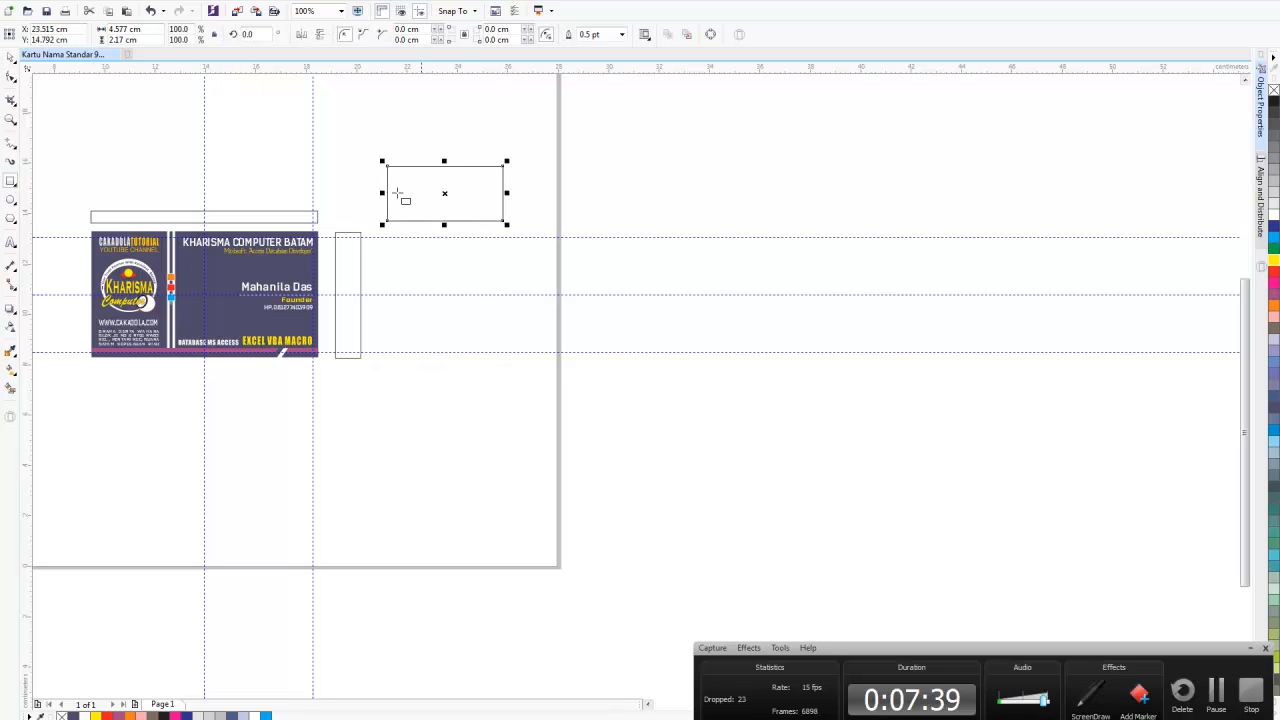
click(157, 29)
text(9)
key(Tab)
text(54)
key(Return)
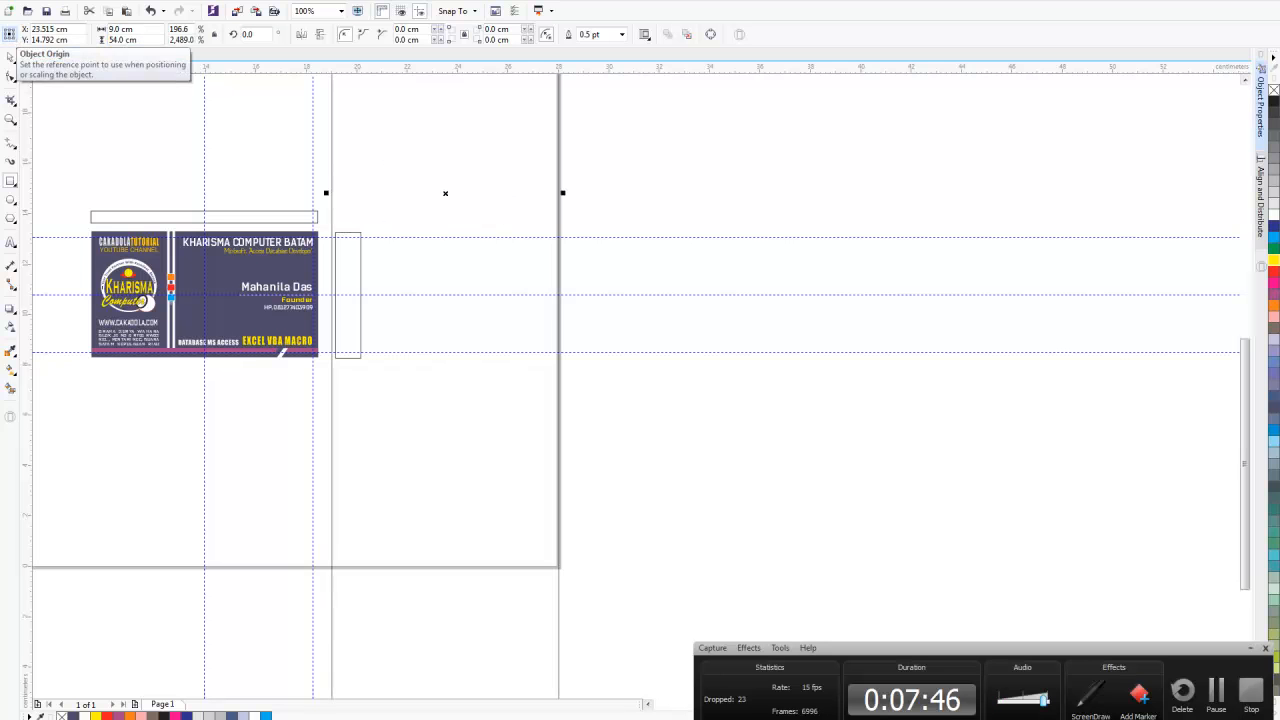
- Correct the new rectangle's height to 5 cm
scroll(714, 323, right, 1)
scroll(703, 323, up, 1)
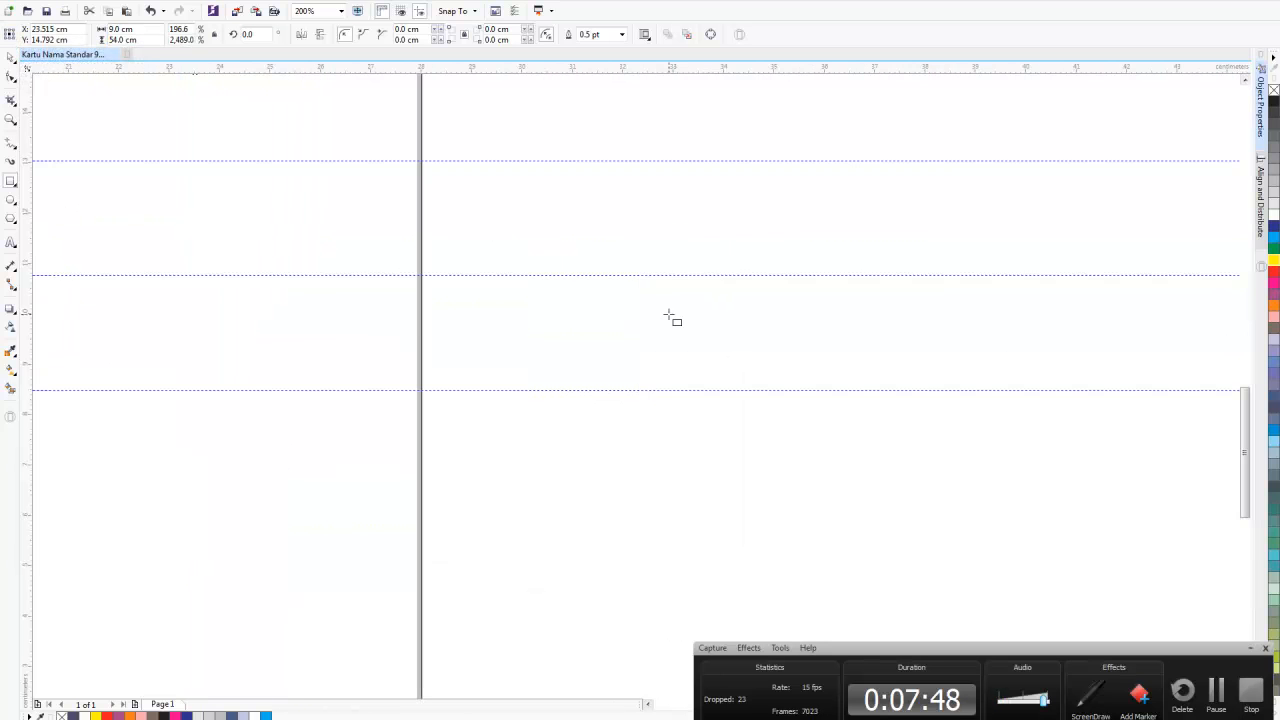
scroll(671, 317, down, 2)
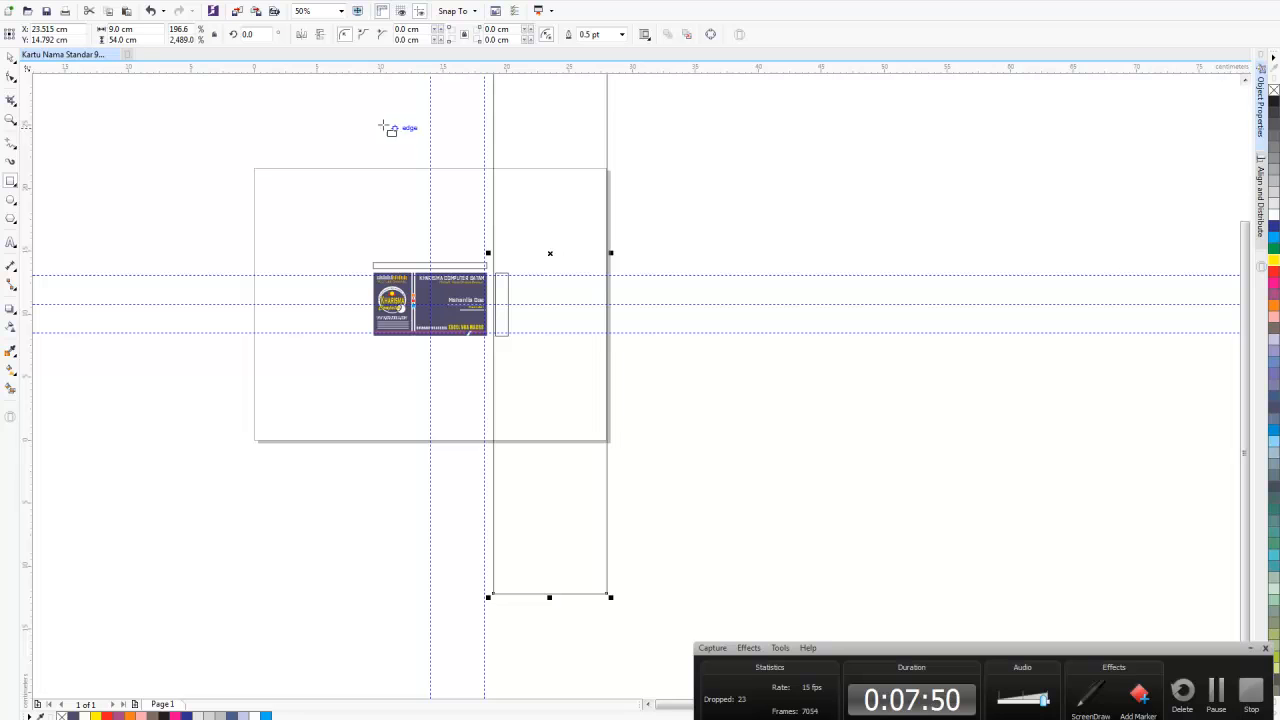
drag(143, 41, 2, 14)
text(5)
key(Return)
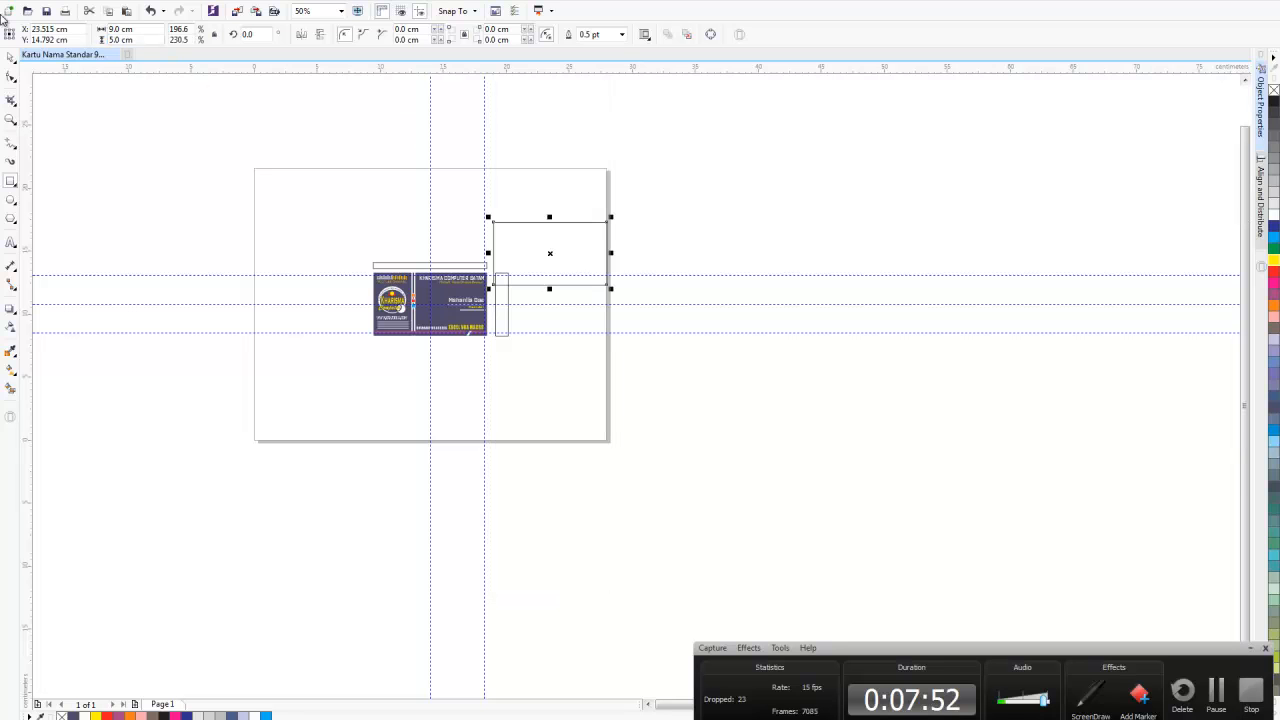
- Move the empty 9 by 5 cm rectangle to the free space directly above the card and its thin outlined strip
click(10, 57)
scroll(531, 203, left, 3)
scroll(572, 222, up, 1)
scroll(572, 222, up, 2)
click(568, 200)
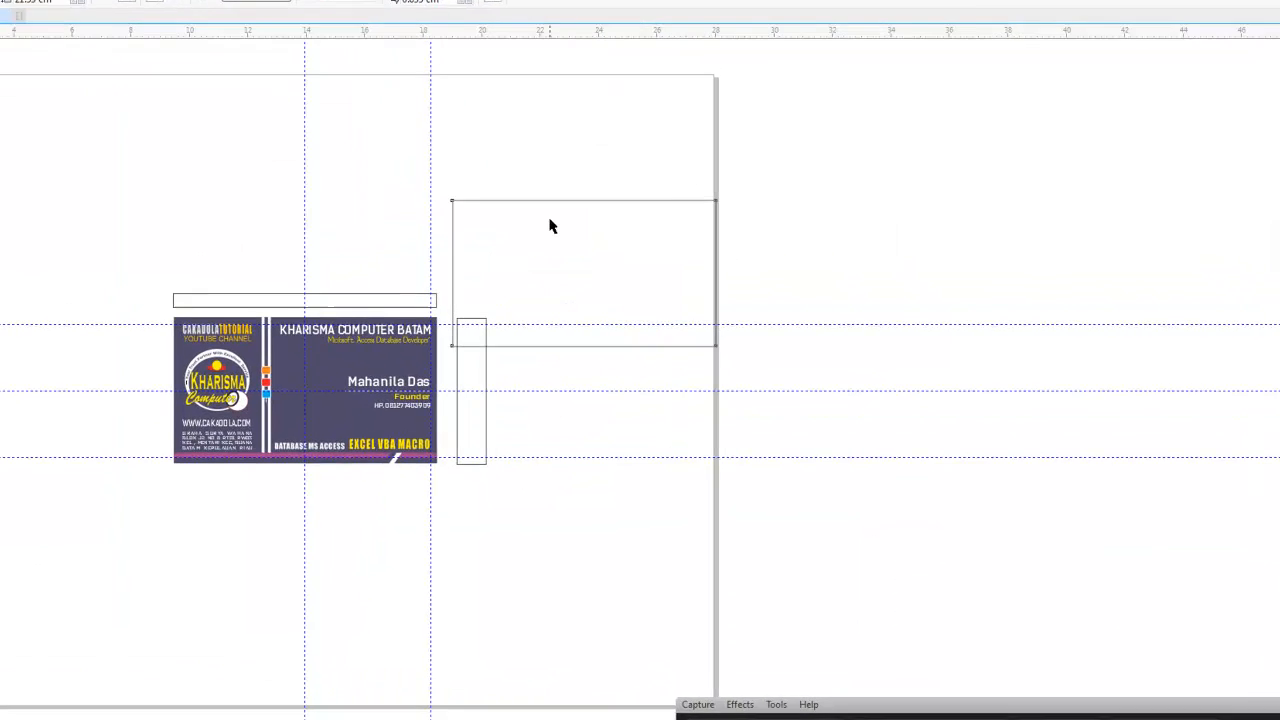
drag(550, 220, 285, 147)
drag(133, 105, 95, 93)
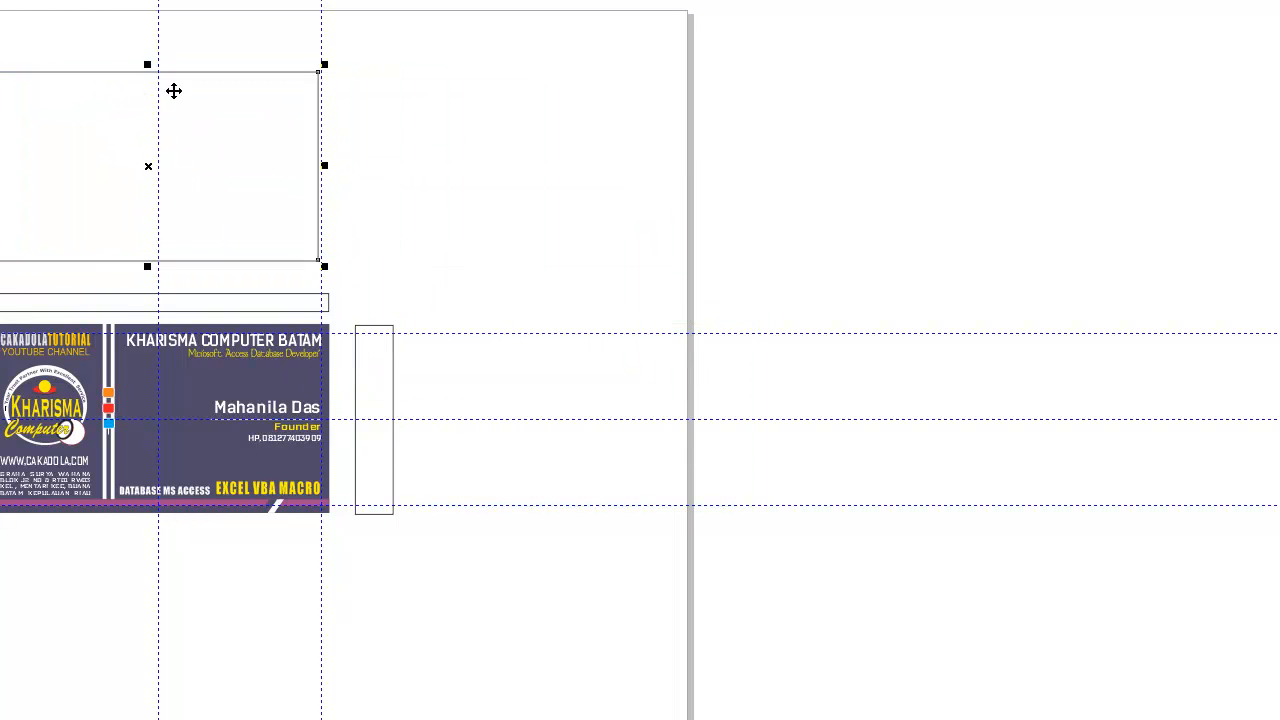
- Centre the empty rectangle on the page over the card to compare it with the card's background
scroll(304, 72, up, 1)
scroll(302, 124, down, 1)
drag(198, 141, 343, 171)
key(ctrl+z)
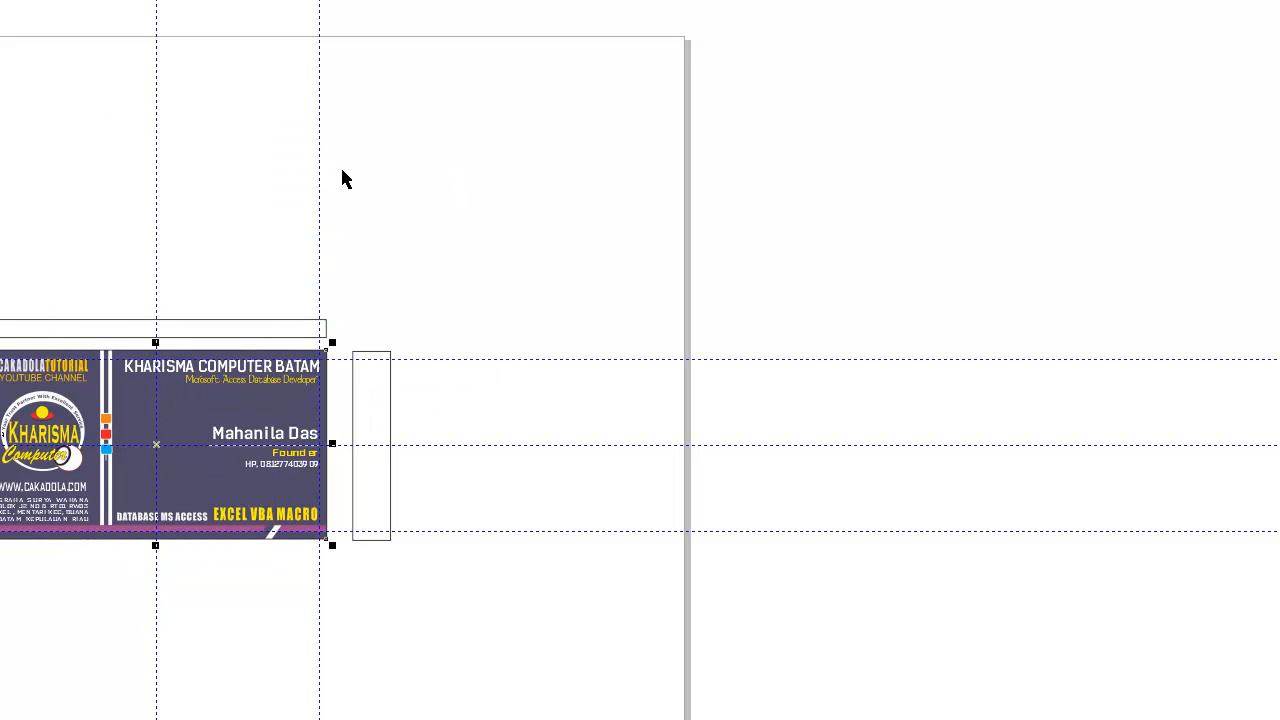
scroll(319, 270, up, 1)
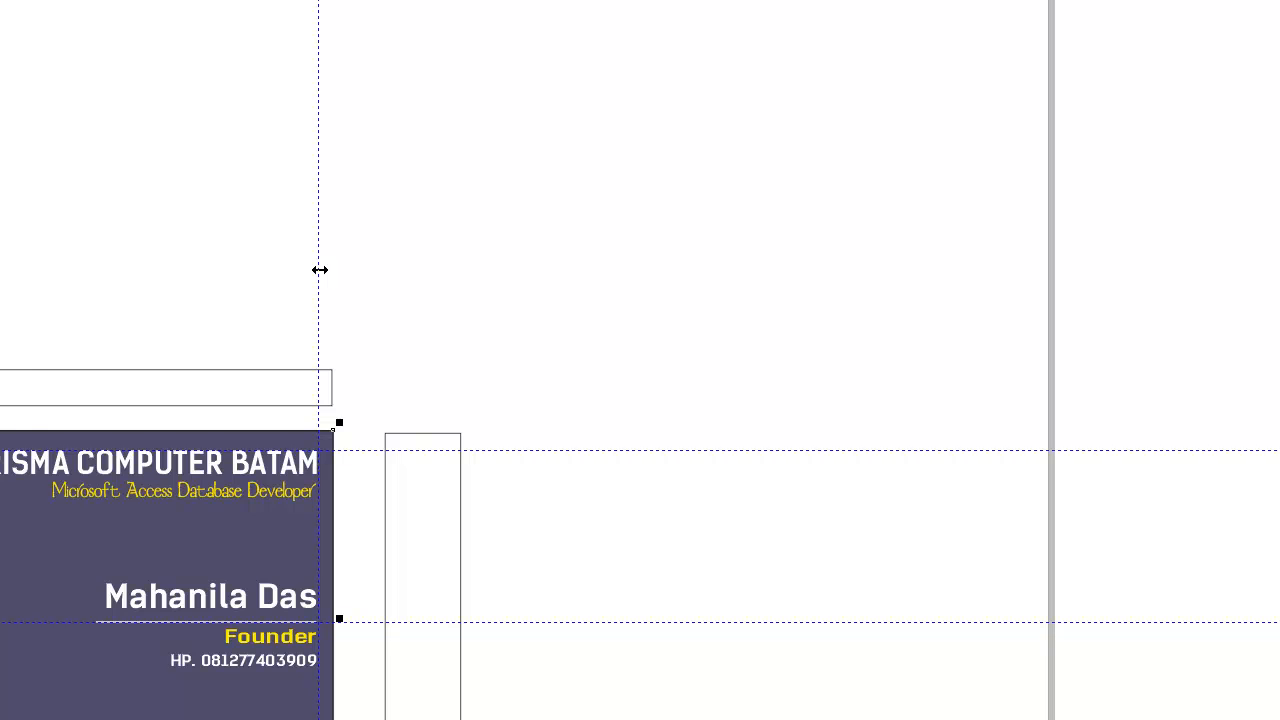
scroll(319, 270, down, 1)
scroll(319, 270, up, 1)
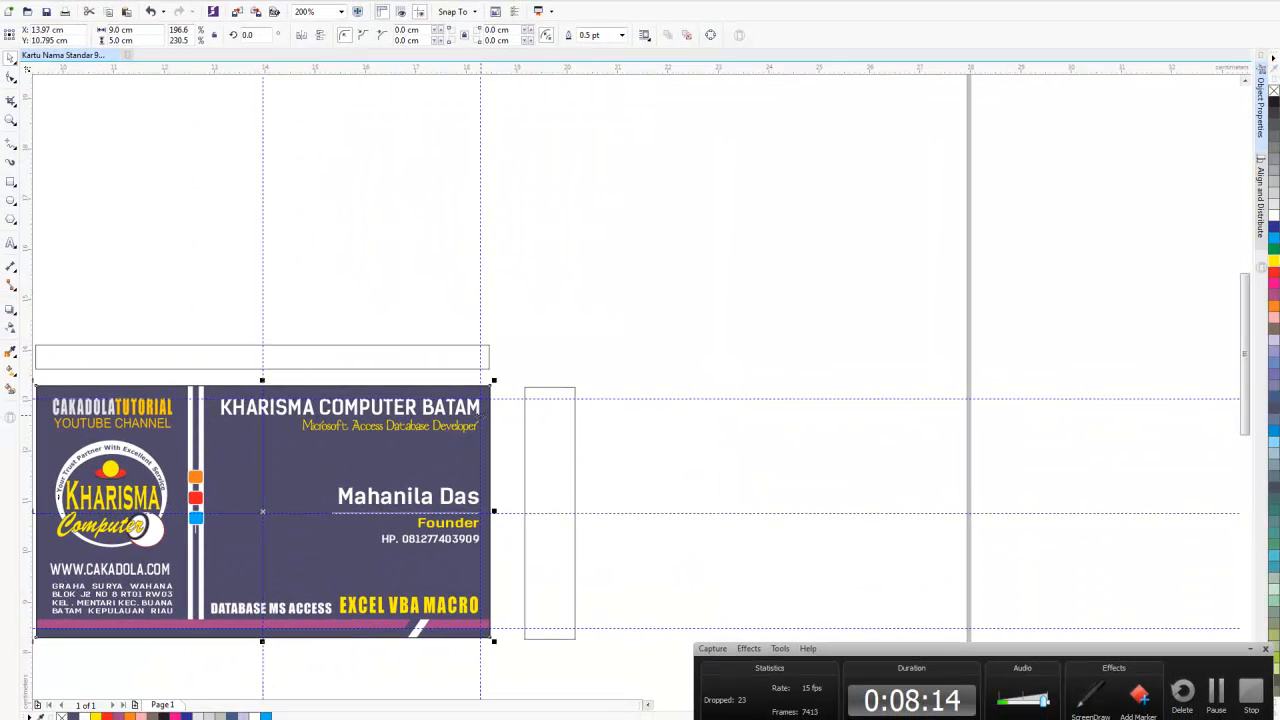
- Undo the centring and move the empty rectangle to the right of the card, across the page's right edge
key(ctrl+z)
scroll(571, 264, down, 1)
drag(572, 269, 845, 356)
scroll(289, 447, up, 2)
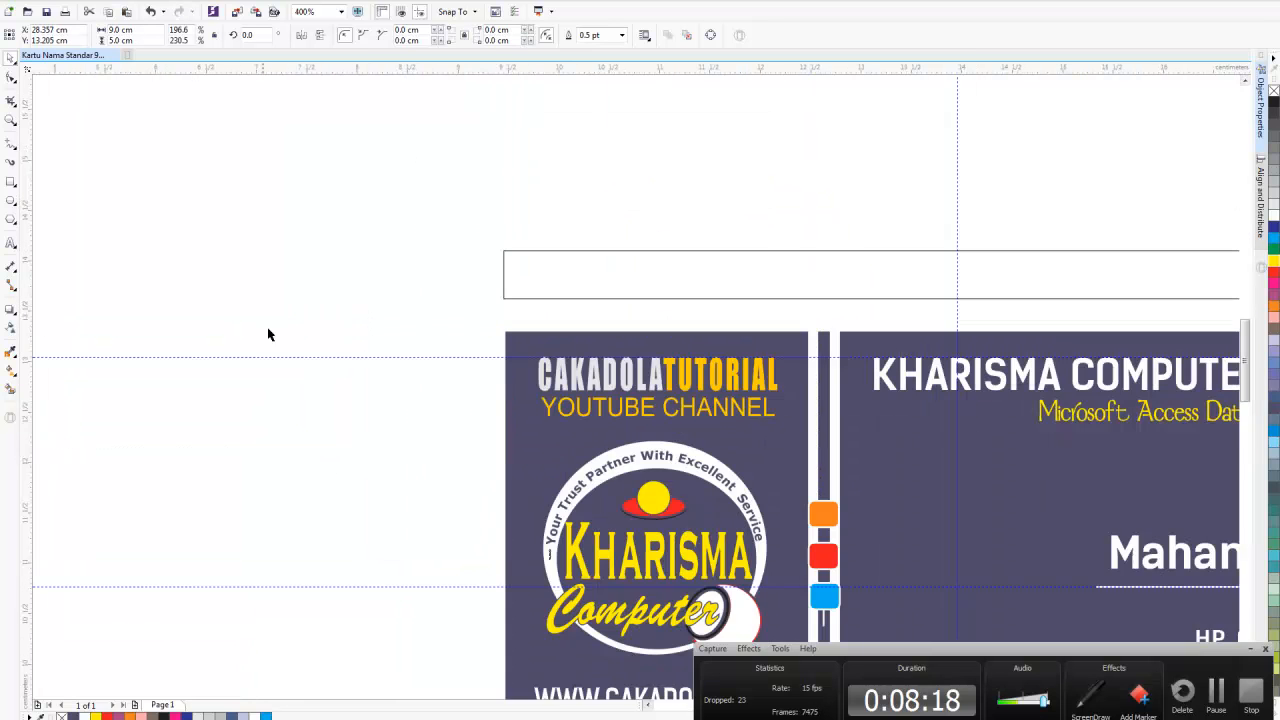
- Select the thin outlined rectangle above the card to check its dimensions, and clear the selection
scroll(357, 357, down, 1)
click(483, 317)
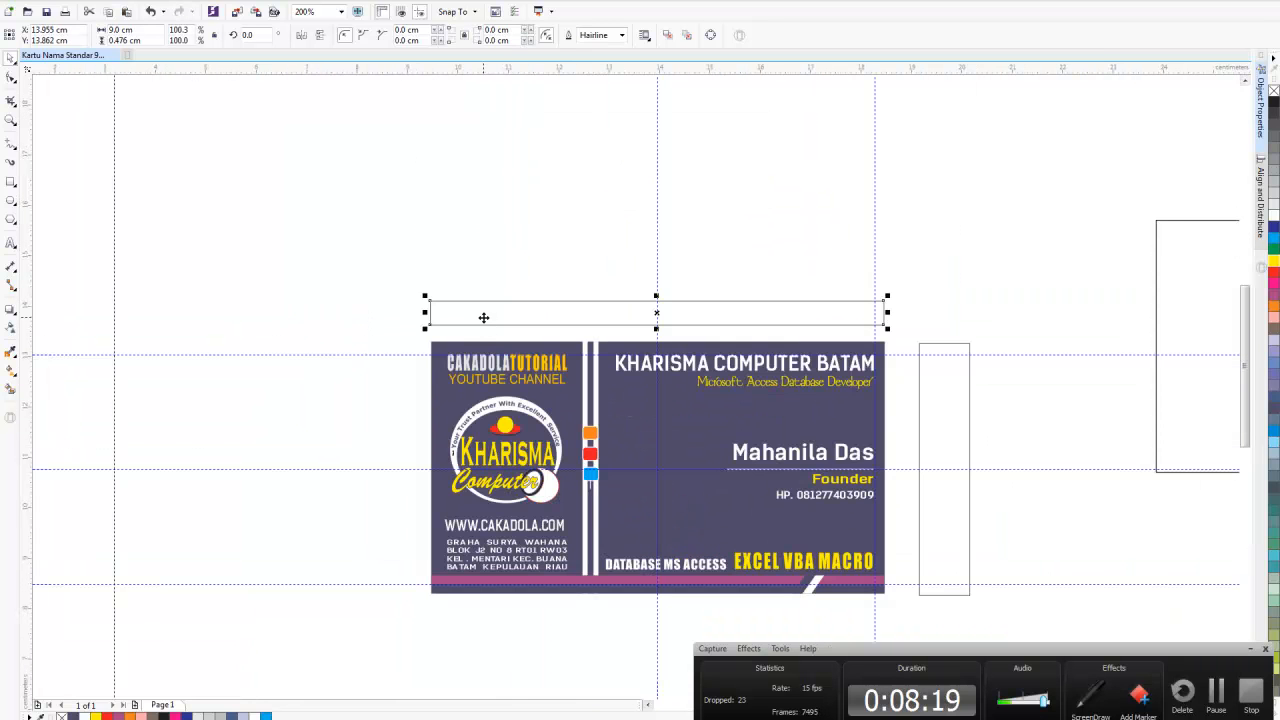
scroll(510, 256, down, 1)
click(528, 274)
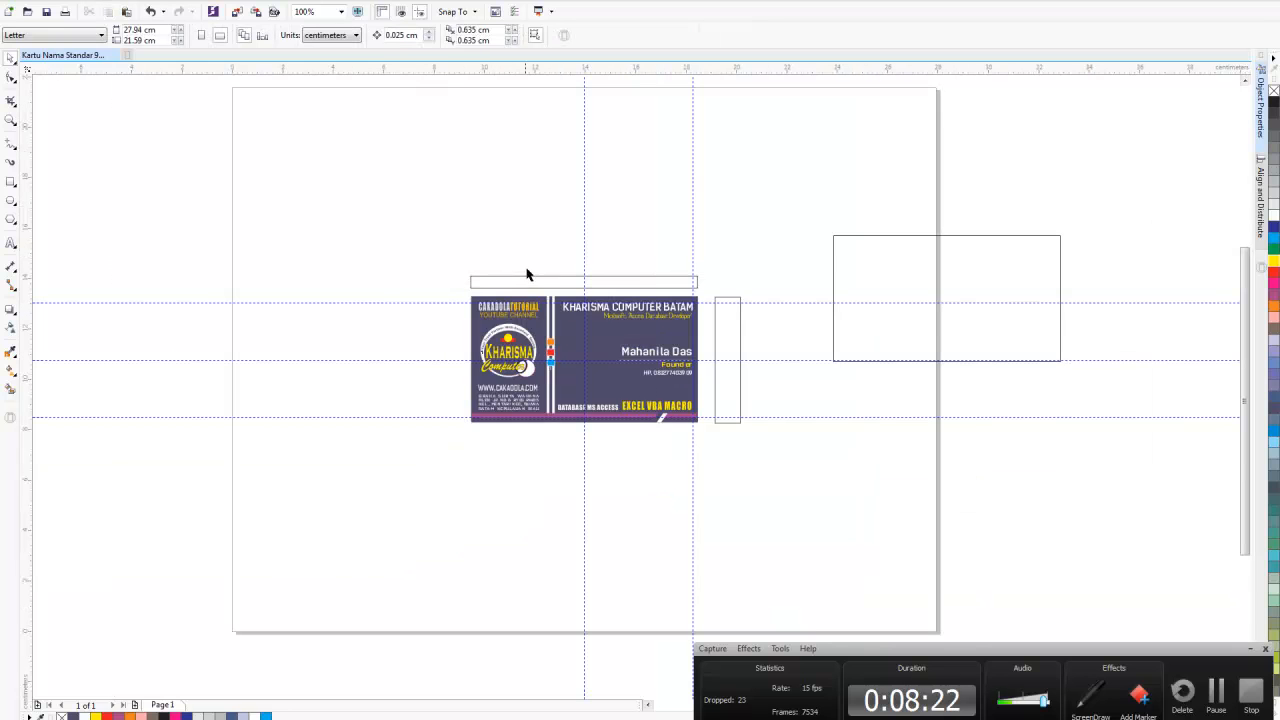
scroll(623, 286, up, 1)
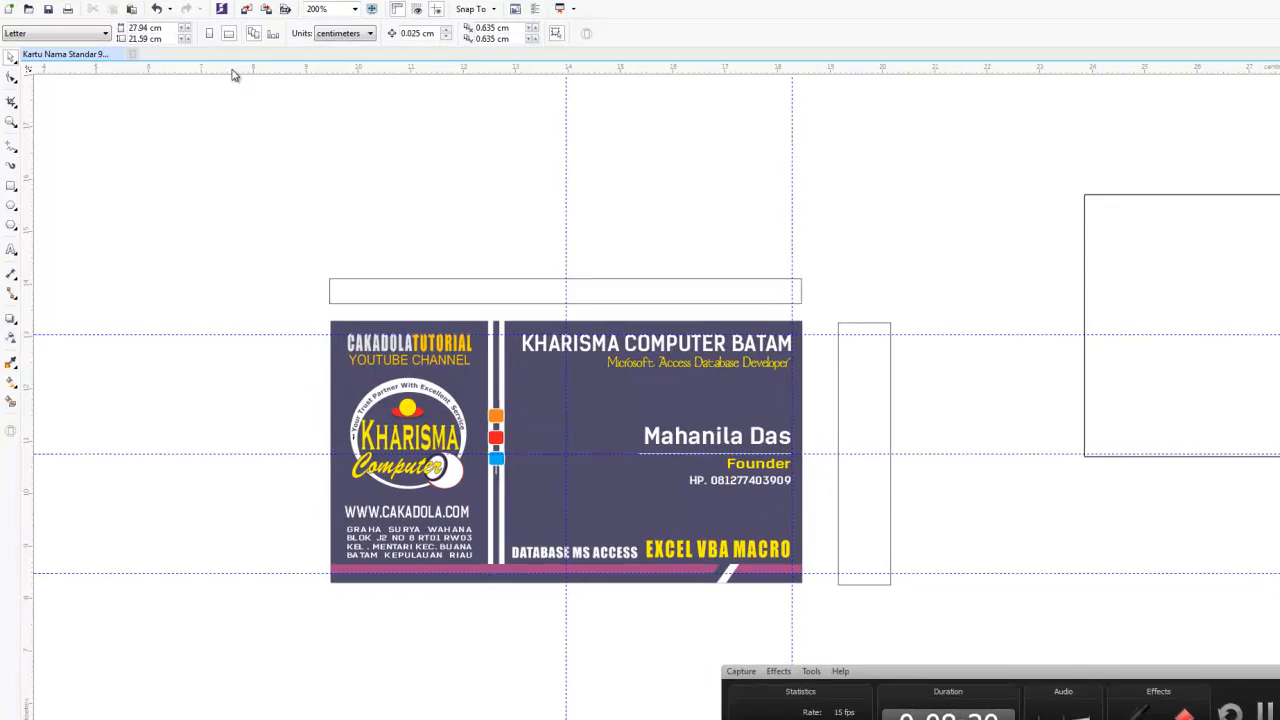
- Add a horizontal guideline above the card at about Y 15.44 cm and a vertical guideline left of the card
drag(336, 168, 343, 233)
drag(36, 160, 311, 190)
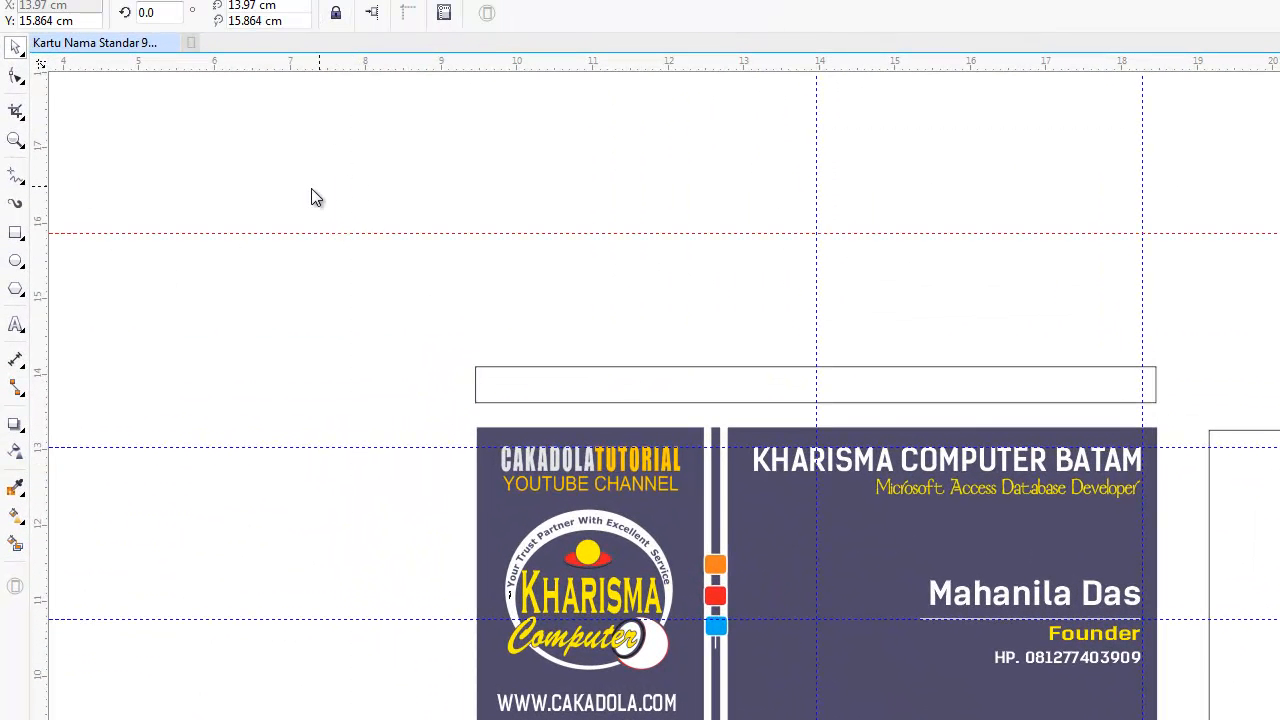
drag(684, 233, 666, 266)
scroll(897, 459, up, 1)
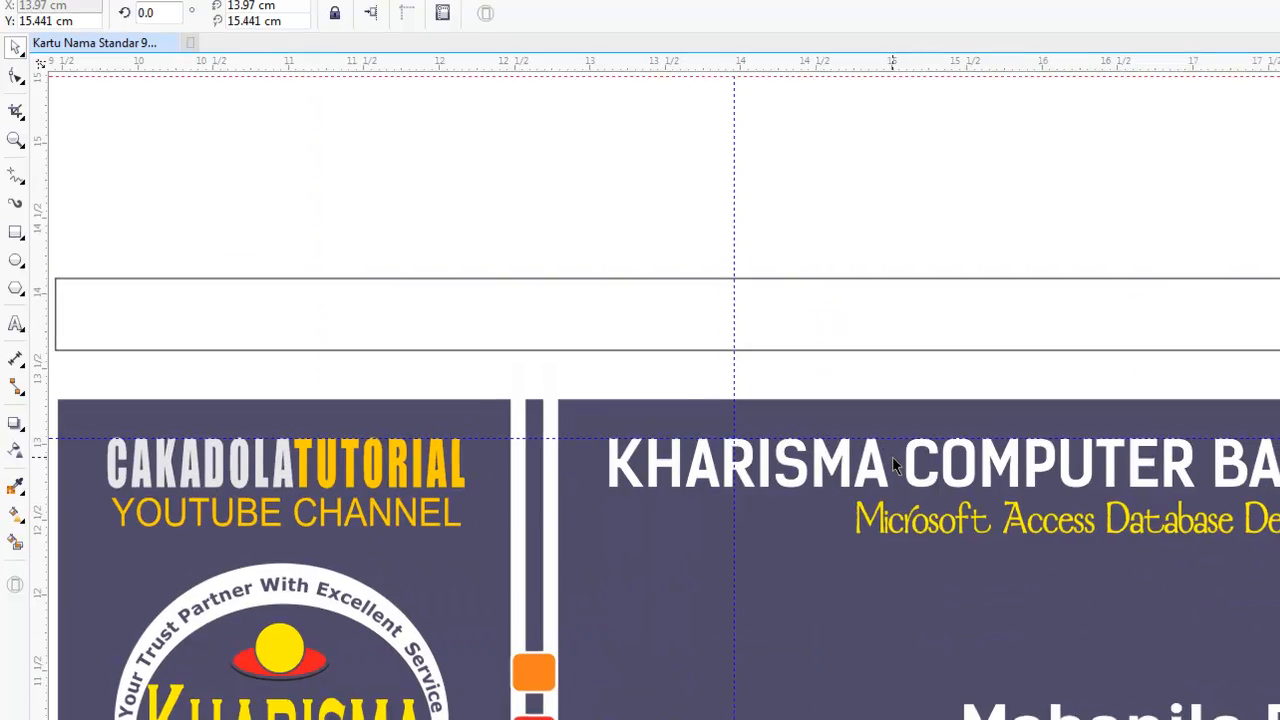
scroll(905, 470, down, 1)
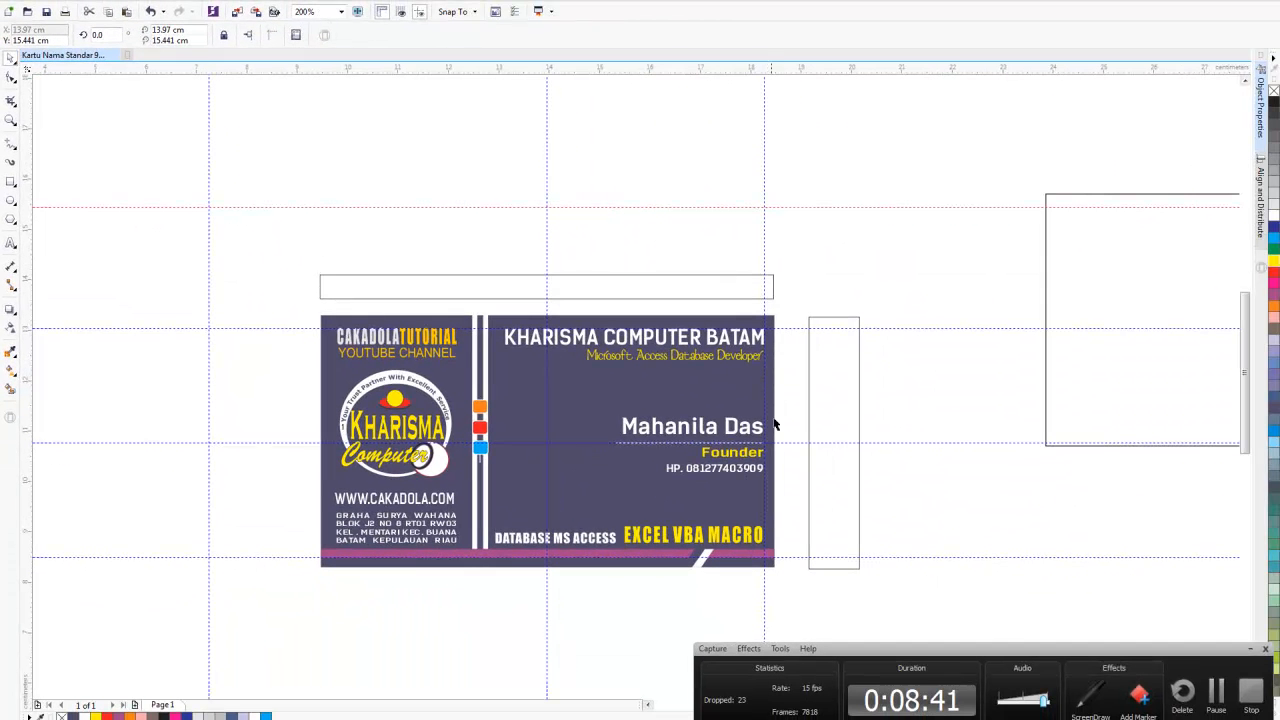
- Select the KHARISMA COMPUTER BATAM heading to check its alignment with the guidelines, and clear the selection
click(631, 342)
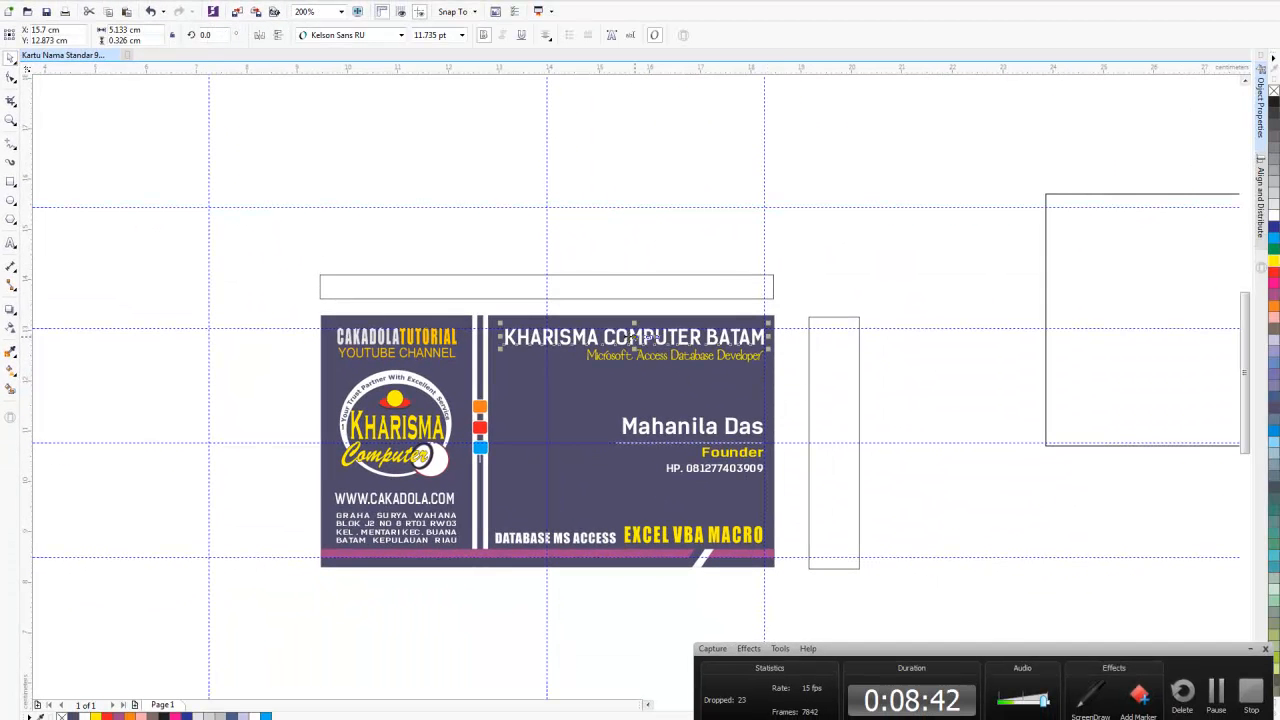
click(603, 261)
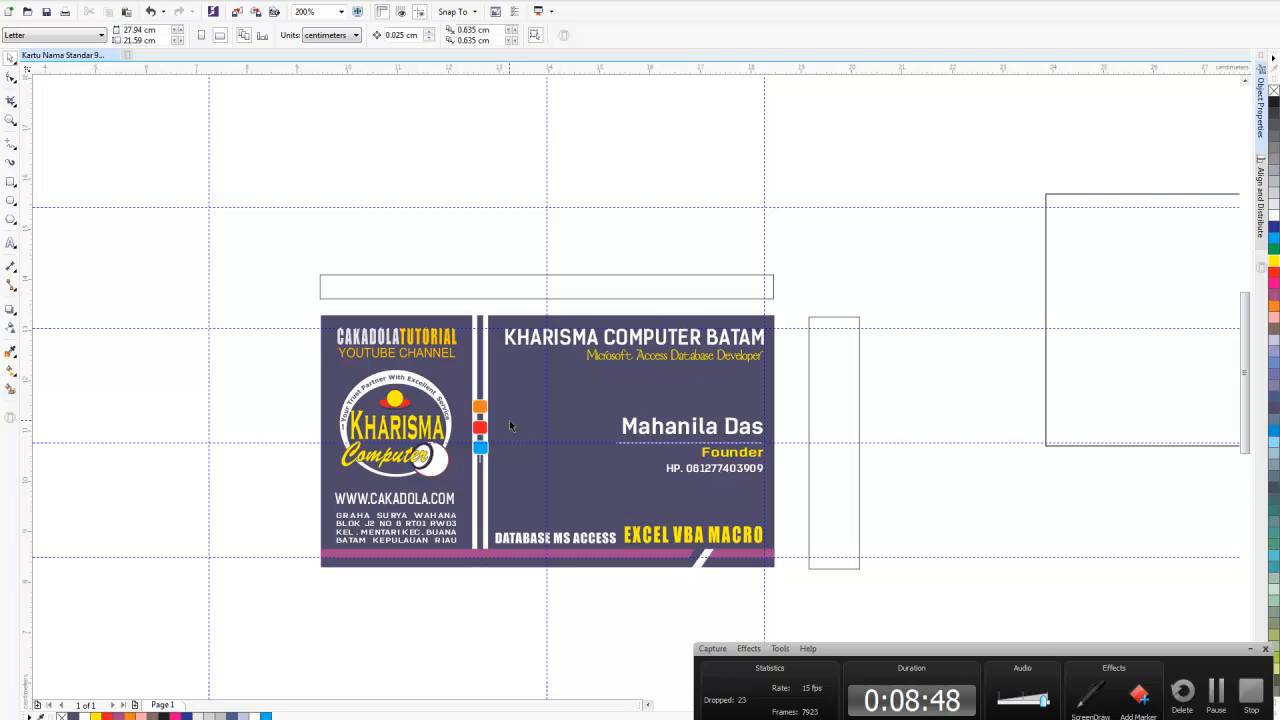
scroll(509, 420, up, 1)
scroll(509, 420, down, 1)
scroll(680, 528, up, 1)
scroll(530, 293, down, 1)
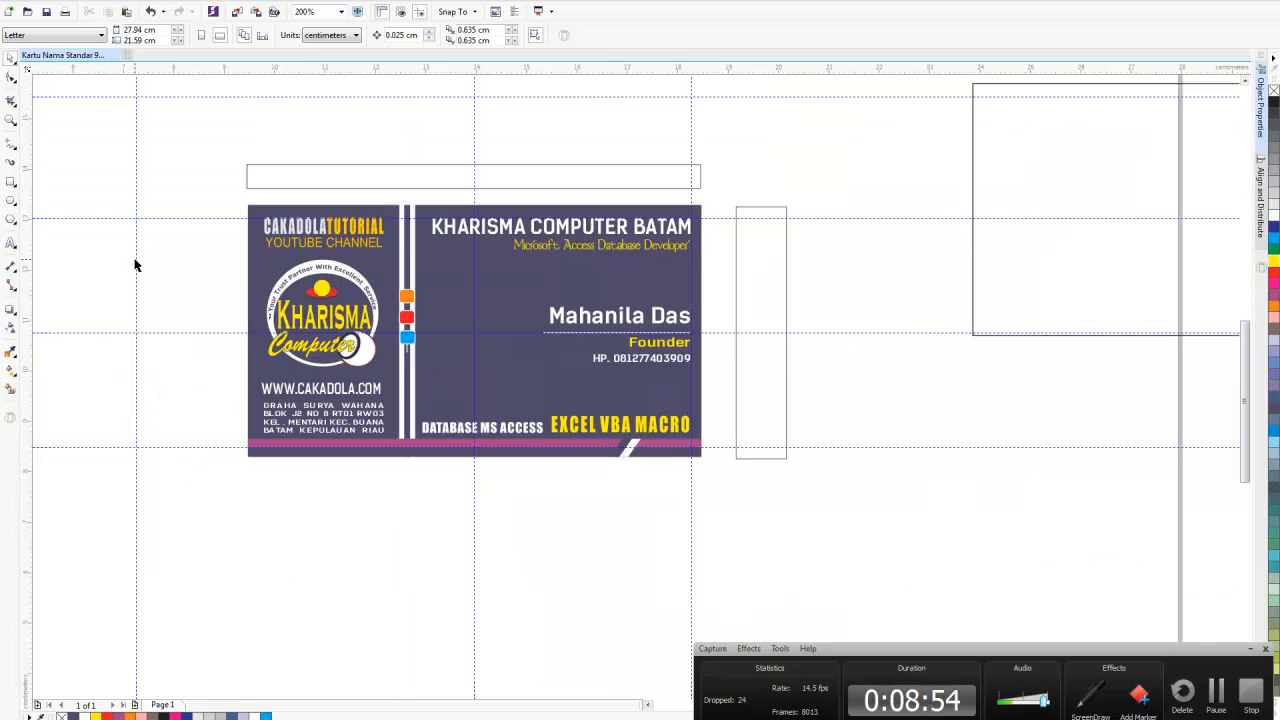
- Move the vertical guideline to about X 9.77 cm at the left text column's left edge, and add another at its right edge
drag(135, 260, 259, 250)
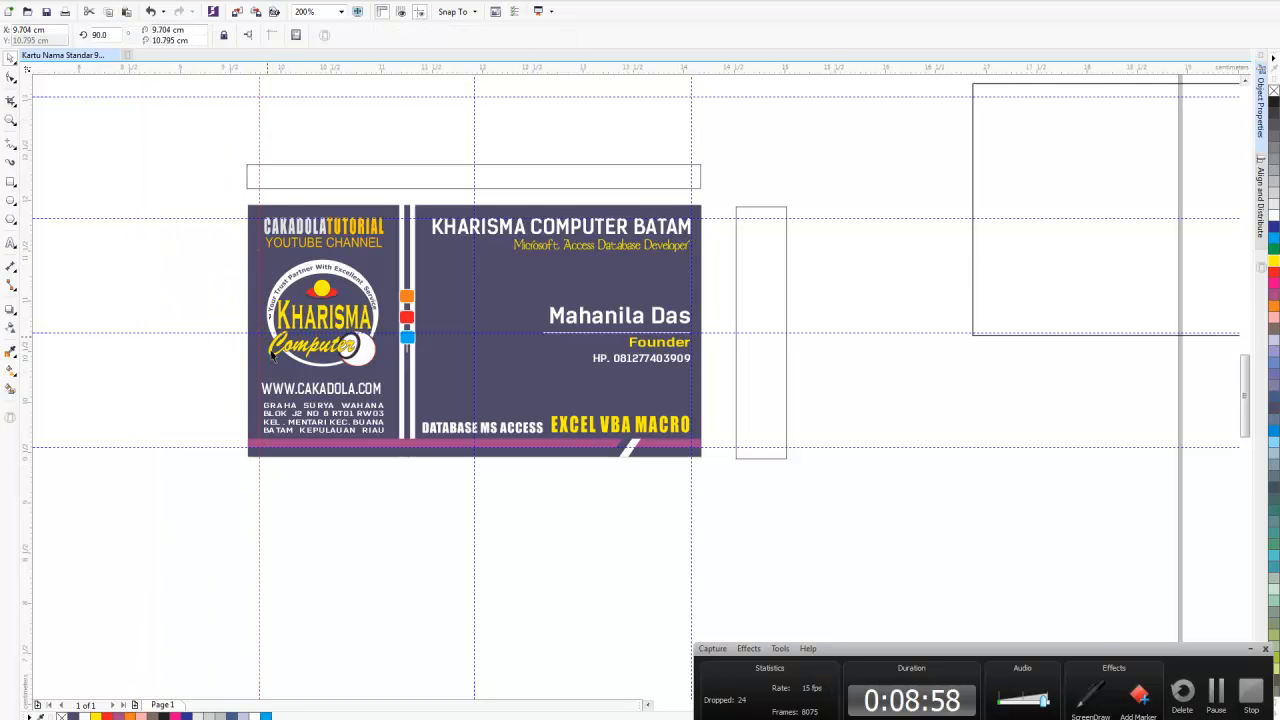
scroll(268, 337, up, 1)
drag(251, 370, 257, 366)
scroll(115, 162, down, 1)
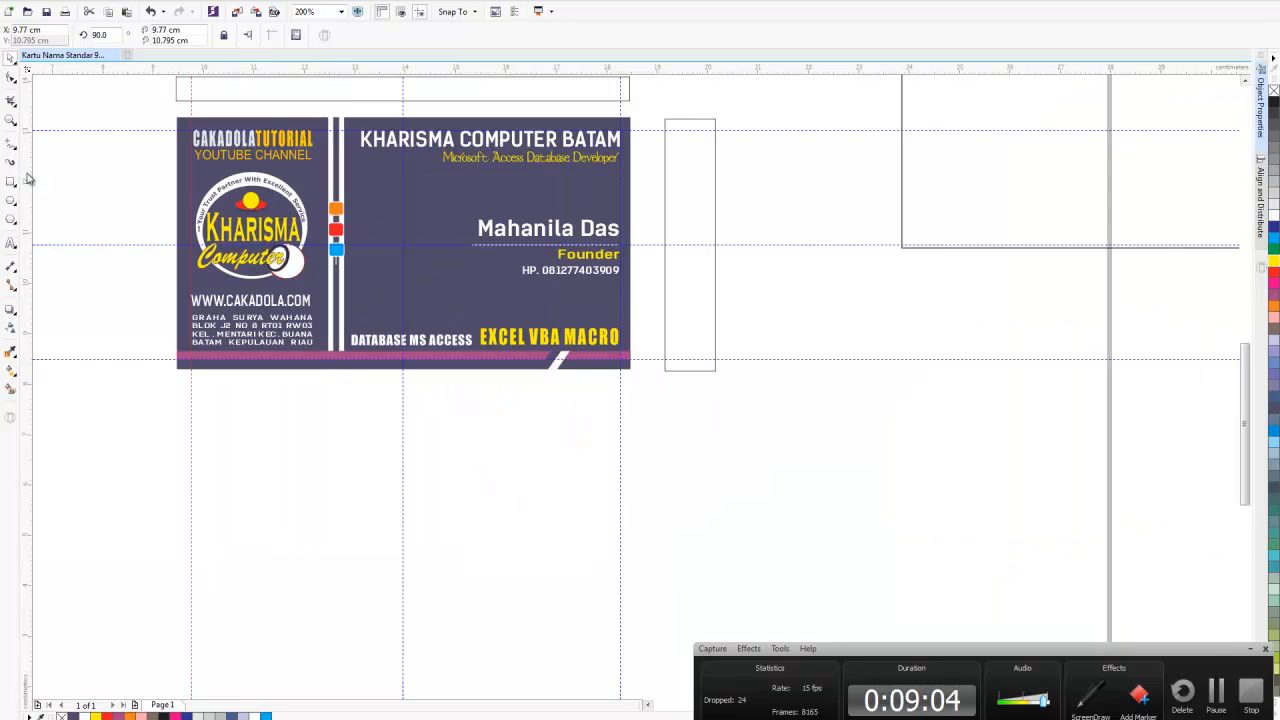
drag(325, 190, 319, 193)
scroll(193, 335, up, 1)
- Stretch the website and address text to the column's right guideline, and narrow the website line to about 2.43 cm from its left side
drag(122, 230, 454, 366)
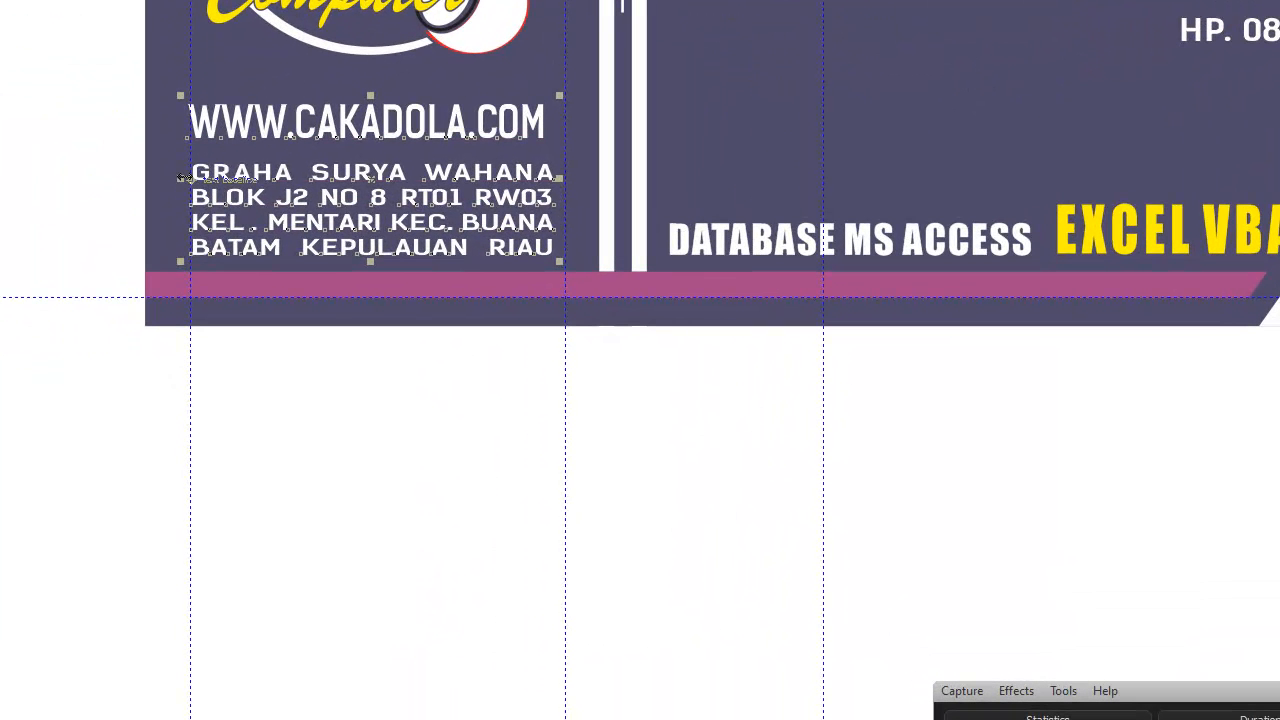
drag(558, 180, 569, 180)
click(229, 122)
drag(181, 122, 187, 120)
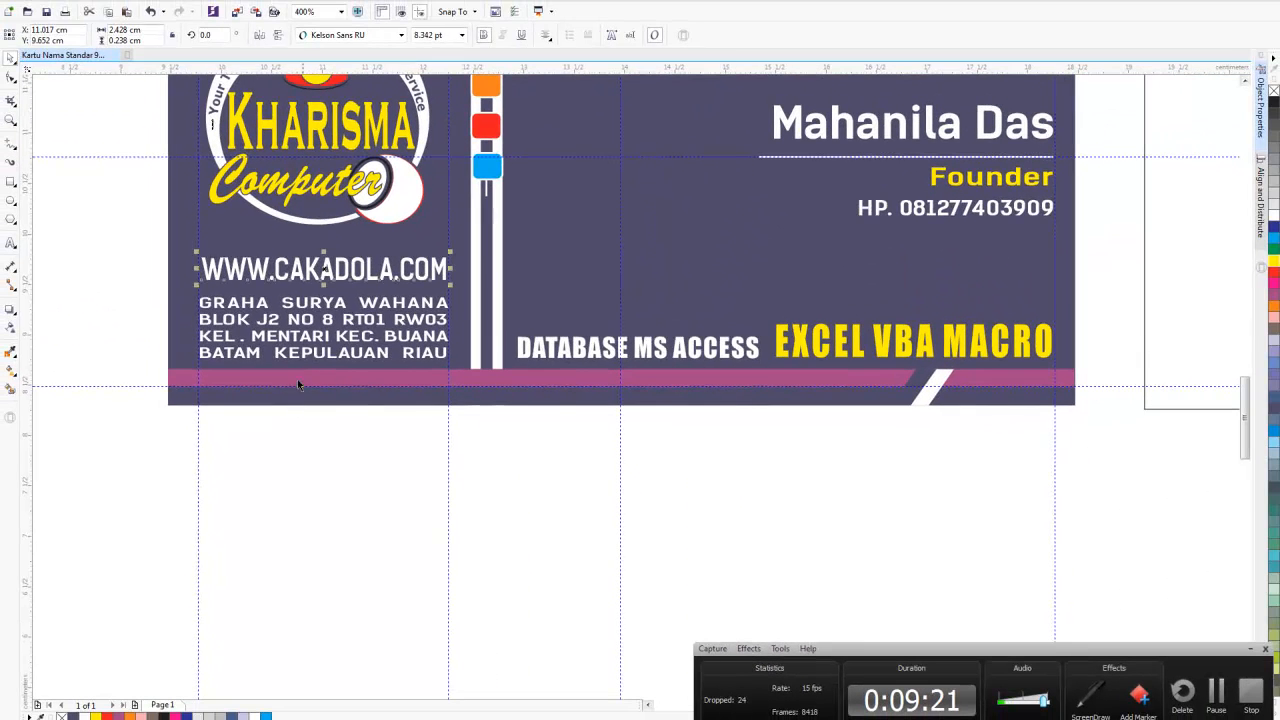
click(277, 347)
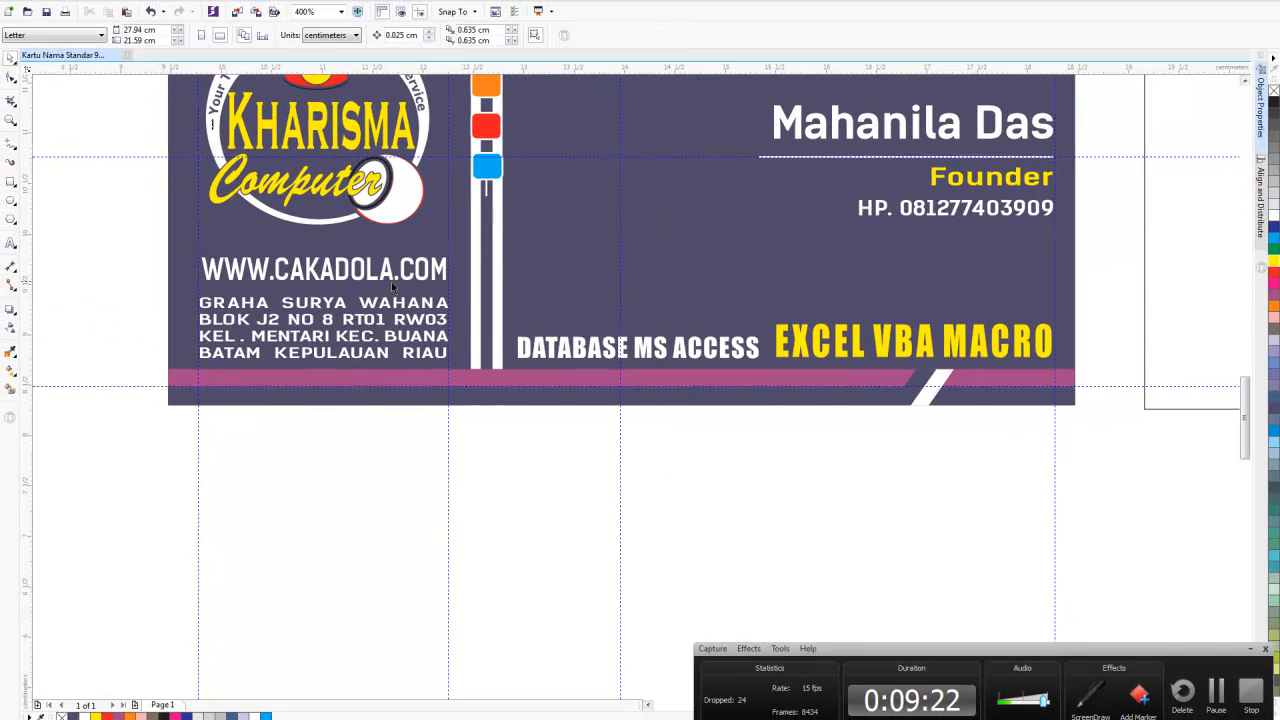
scroll(391, 282, down, 2)
scroll(302, 115, up, 2)
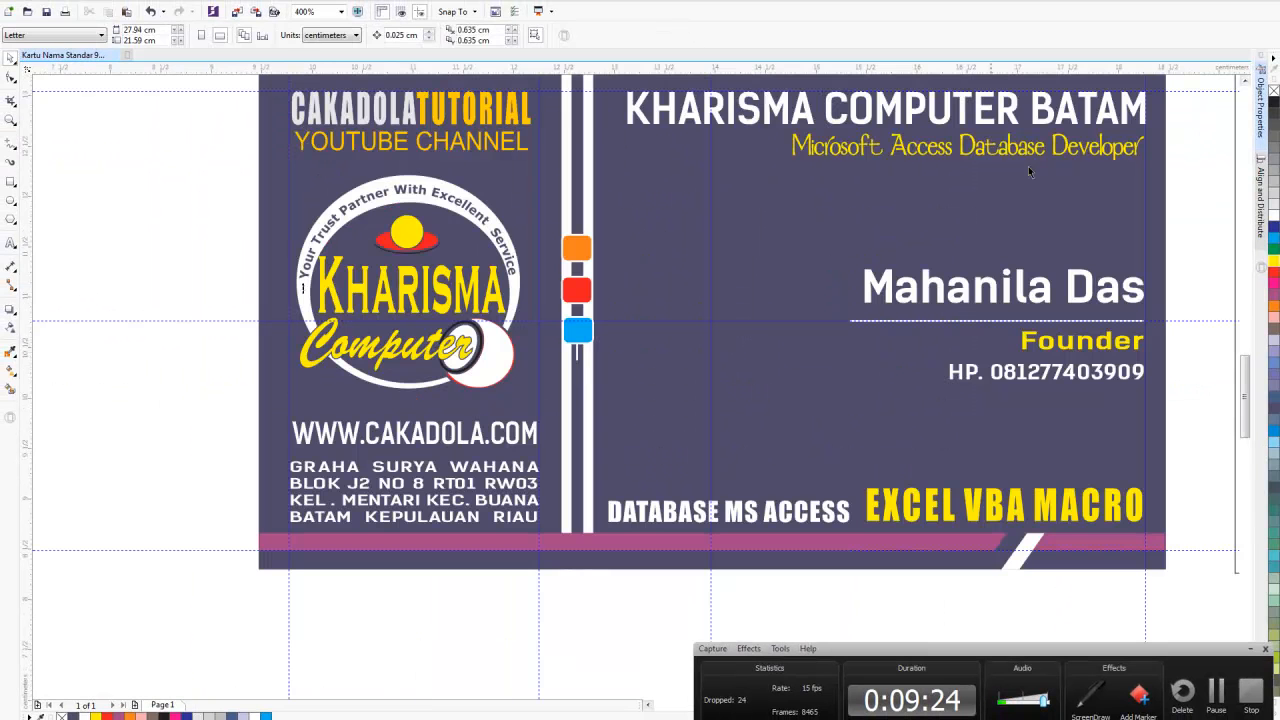
scroll(269, 124, down, 1)
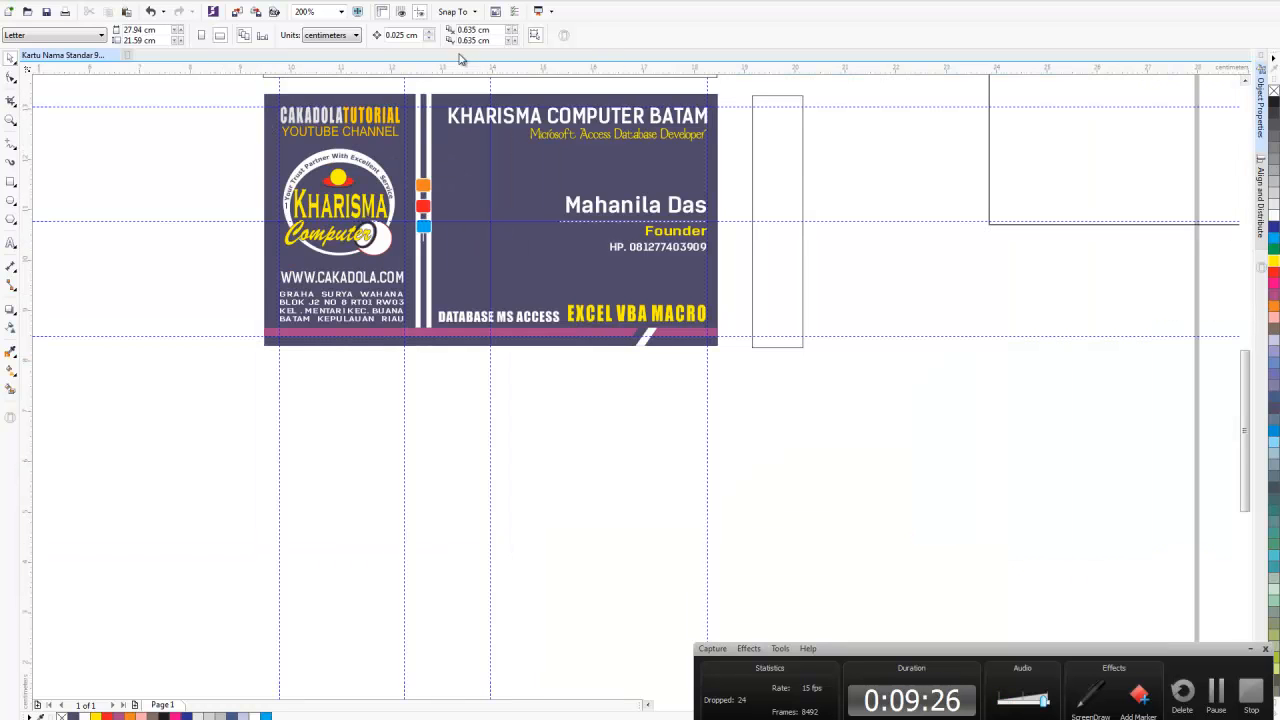
scroll(239, 122, up, 1)
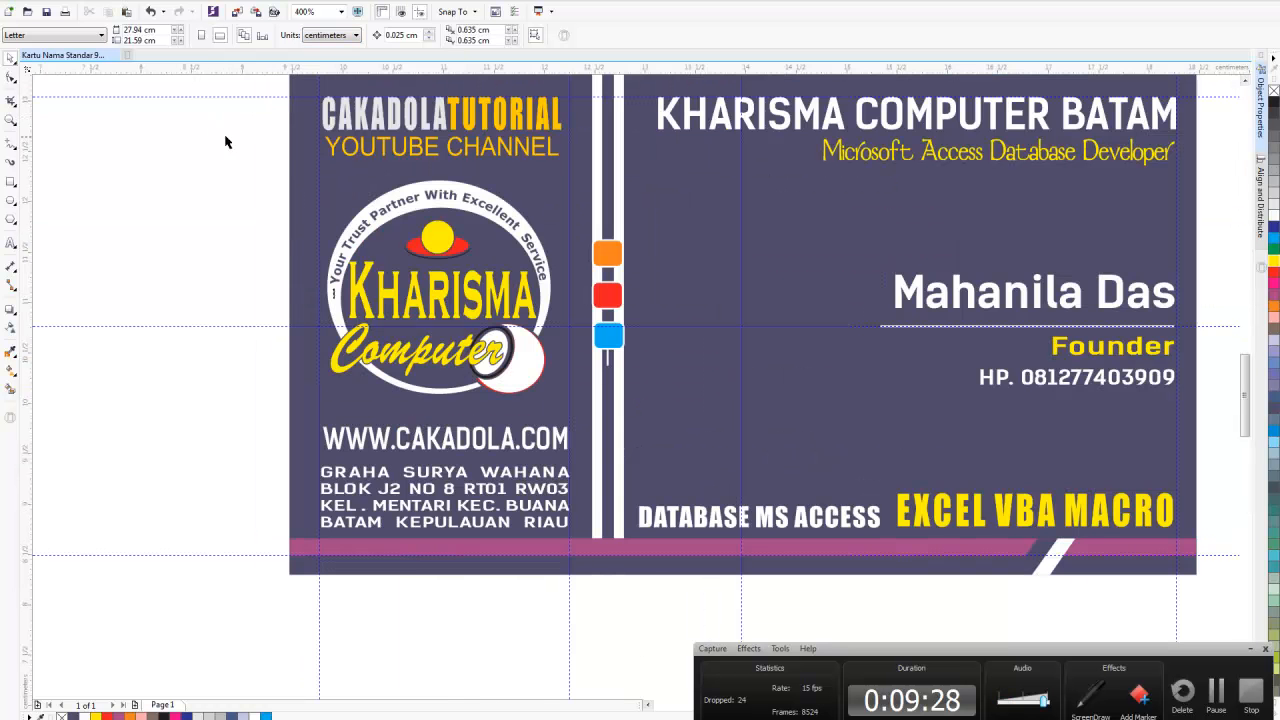
- Delete the empty card-sized rectangle to the right of the business card and fit the remaining design in view
scroll(262, 134, down, 1)
click(342, 11)
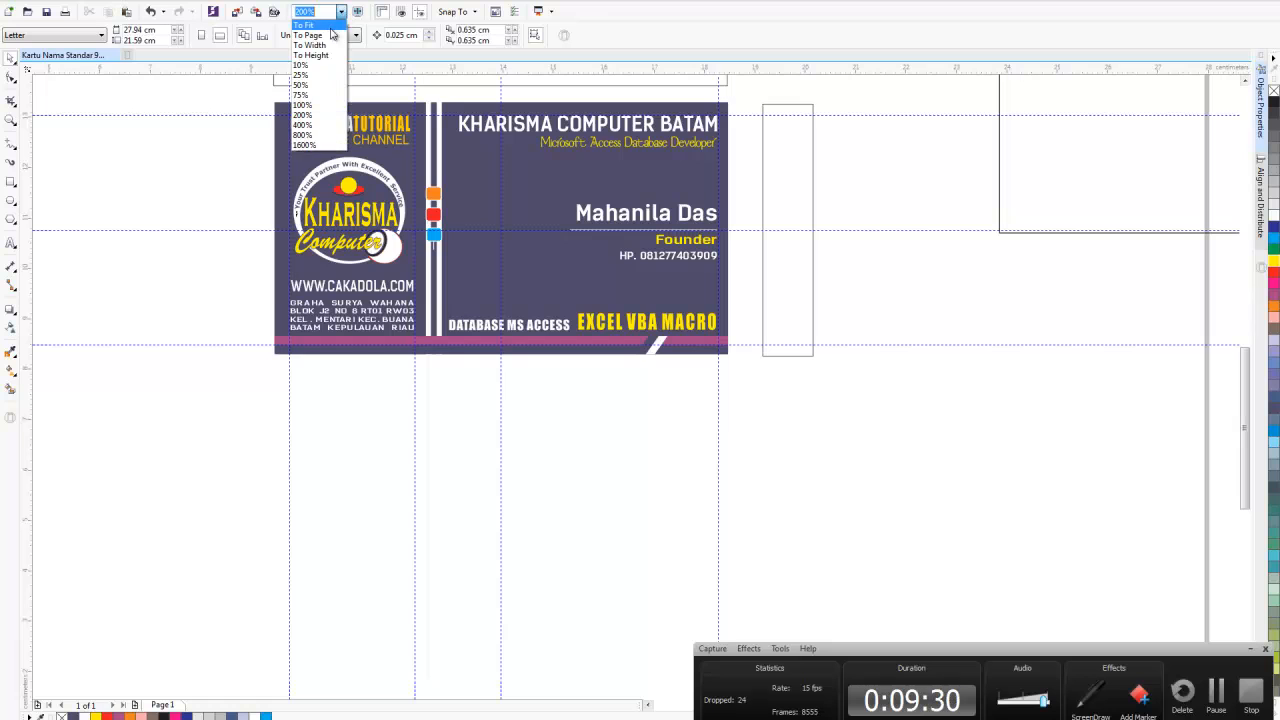
click(329, 25)
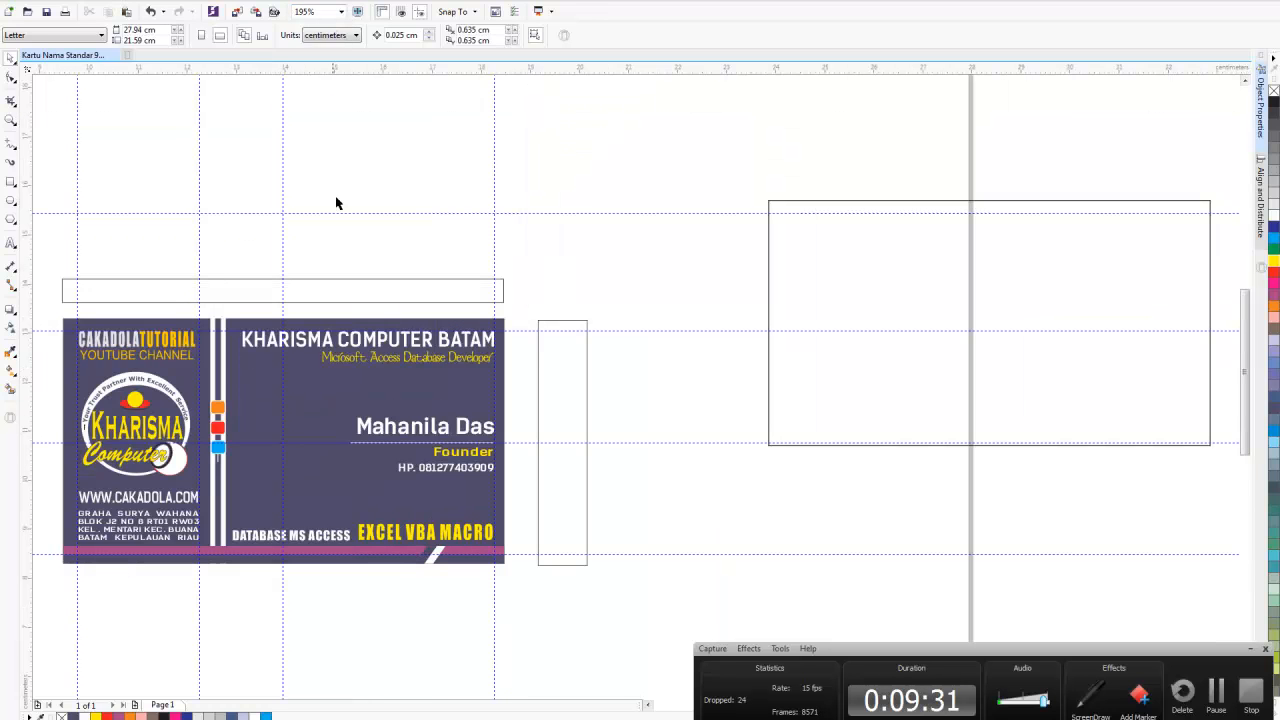
click(769, 311)
key(Delete)
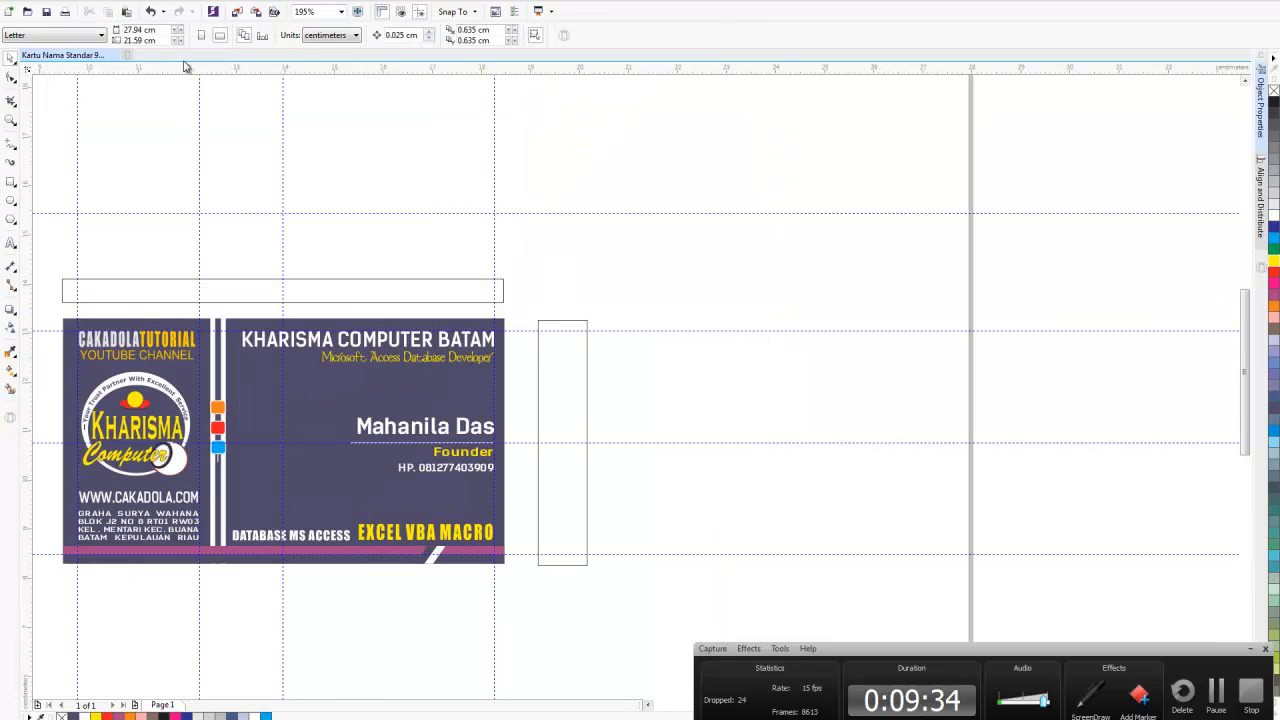
click(341, 12)
click(326, 34)
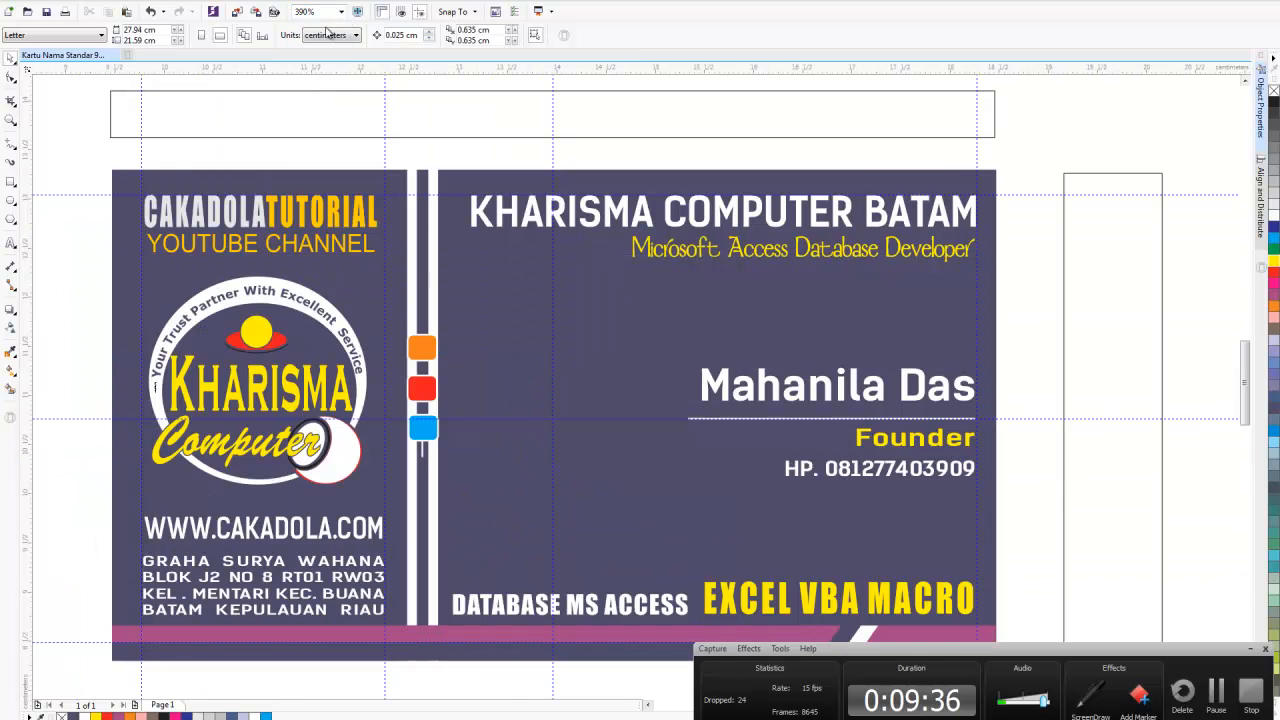
- Select the CAKADOLATUTORIAL and YOUTUBE CHANNEL lines together and scale them up proportionally toward the left column's right guideline
scroll(113, 222, up, 1)
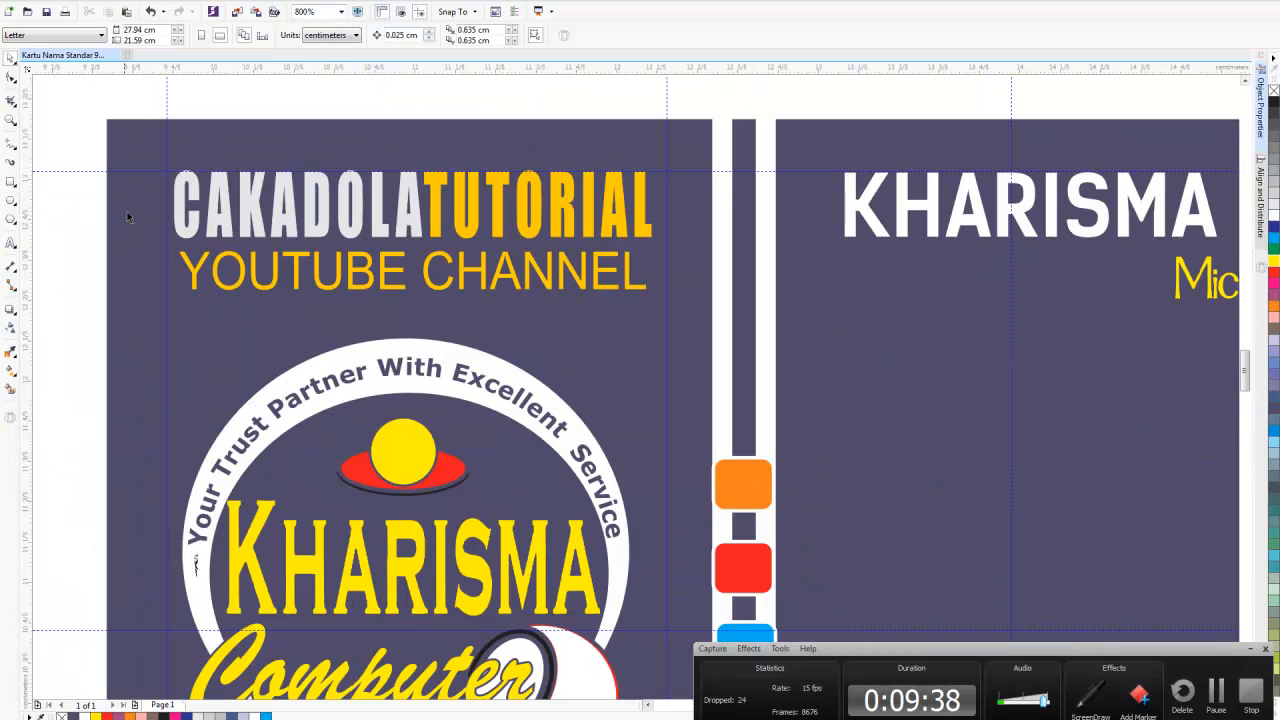
drag(75, 145, 660, 300)
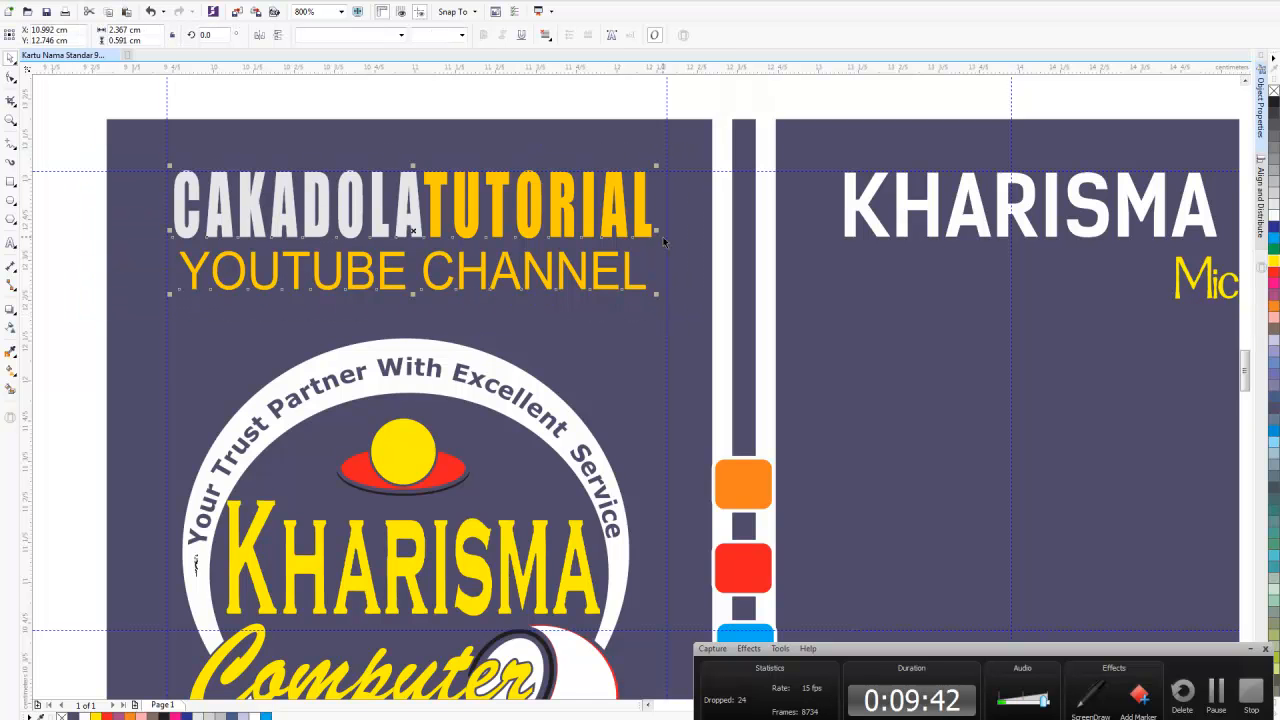
click(80, 131)
drag(60, 133, 693, 322)
drag(65, 133, 688, 340)
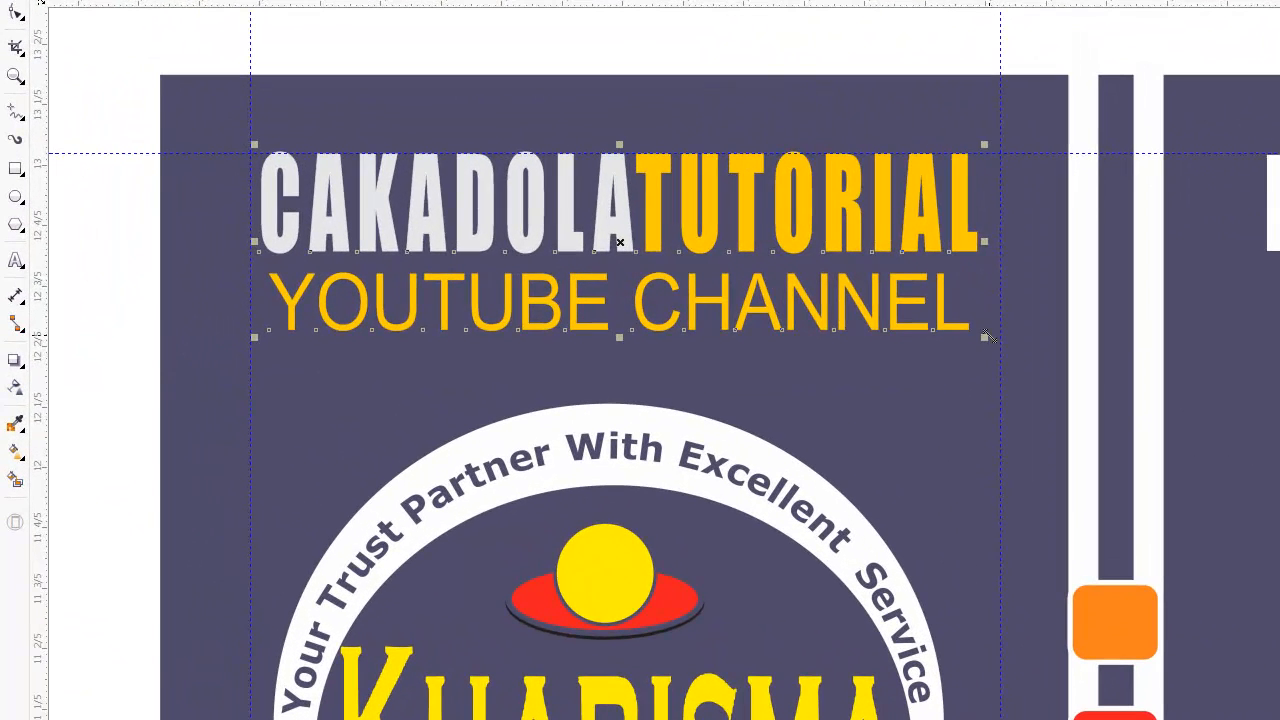
drag(988, 338, 1008, 353)
click(170, 357)
- Stretch the YOUTUBE CHANNEL line to both column guidelines, and widen CAKADOLATUTORIAL to the left guideline, about 2.45 cm wide
click(293, 336)
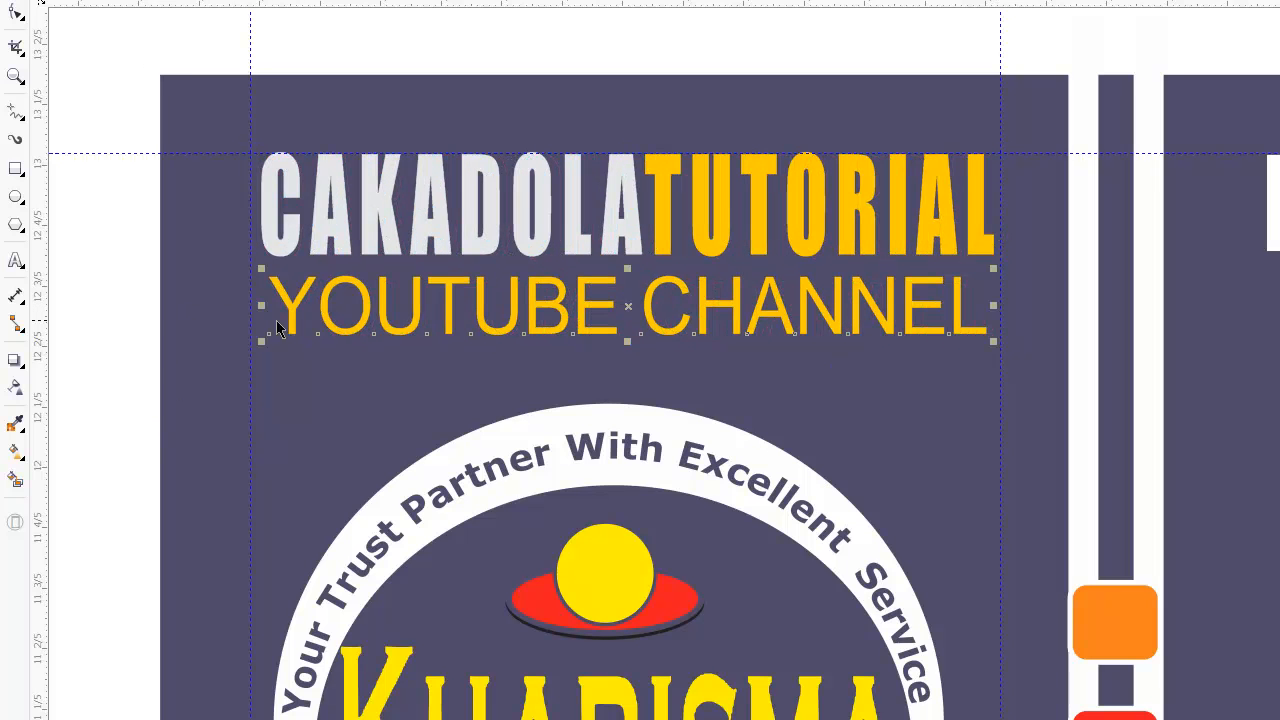
drag(271, 307, 250, 307)
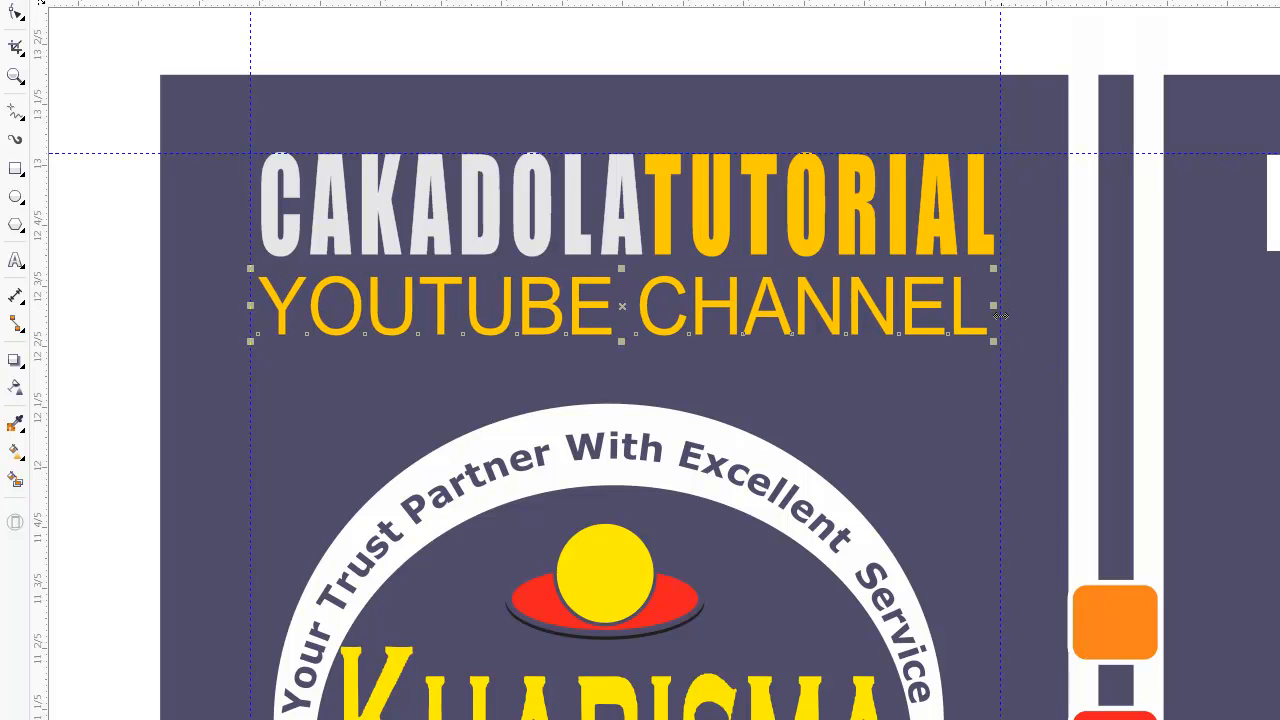
drag(995, 308, 1000, 308)
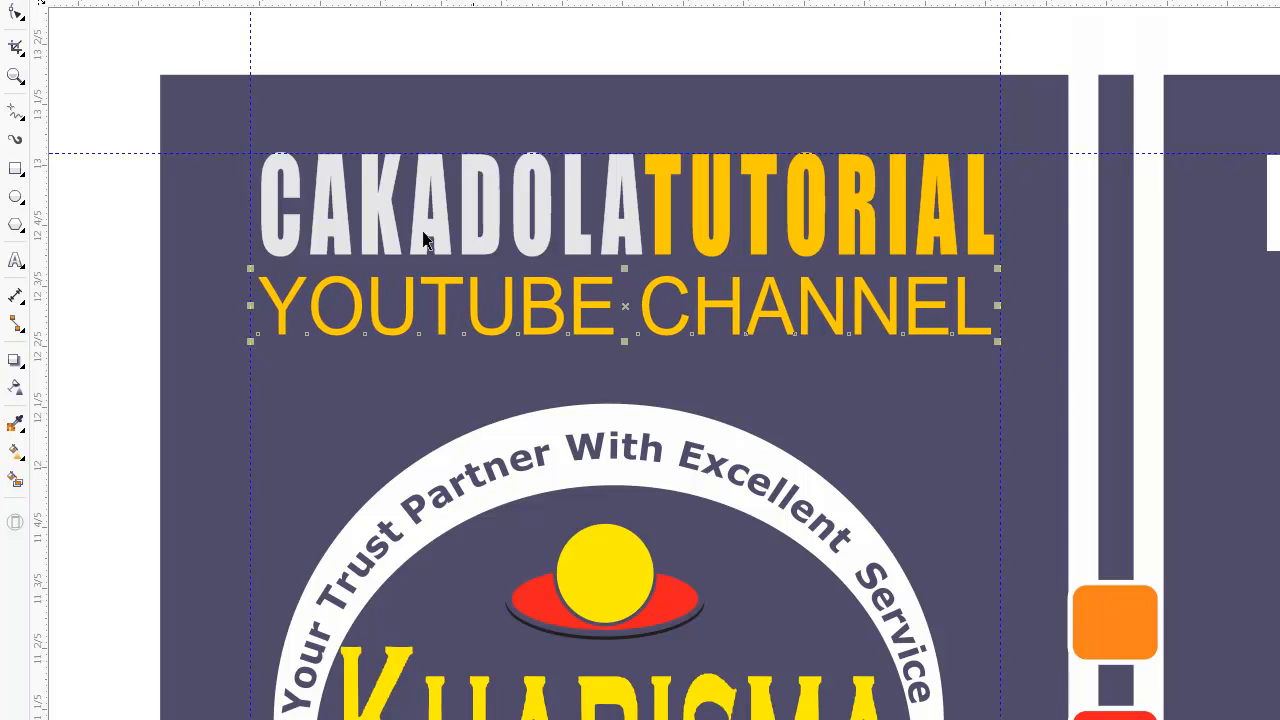
click(290, 220)
drag(255, 205, 249, 208)
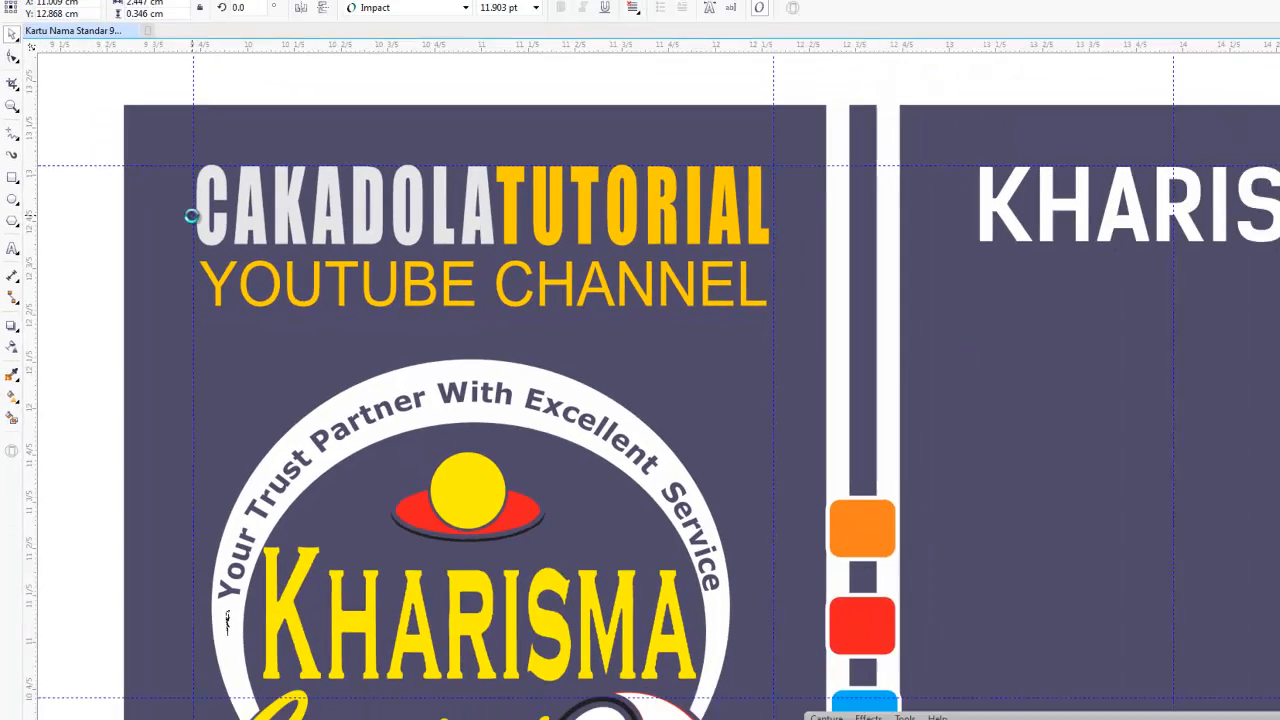
click(80, 236)
- Move the round Kharisma Computer logo slightly right to centre it between the left column's guidelines
scroll(162, 260, down, 1)
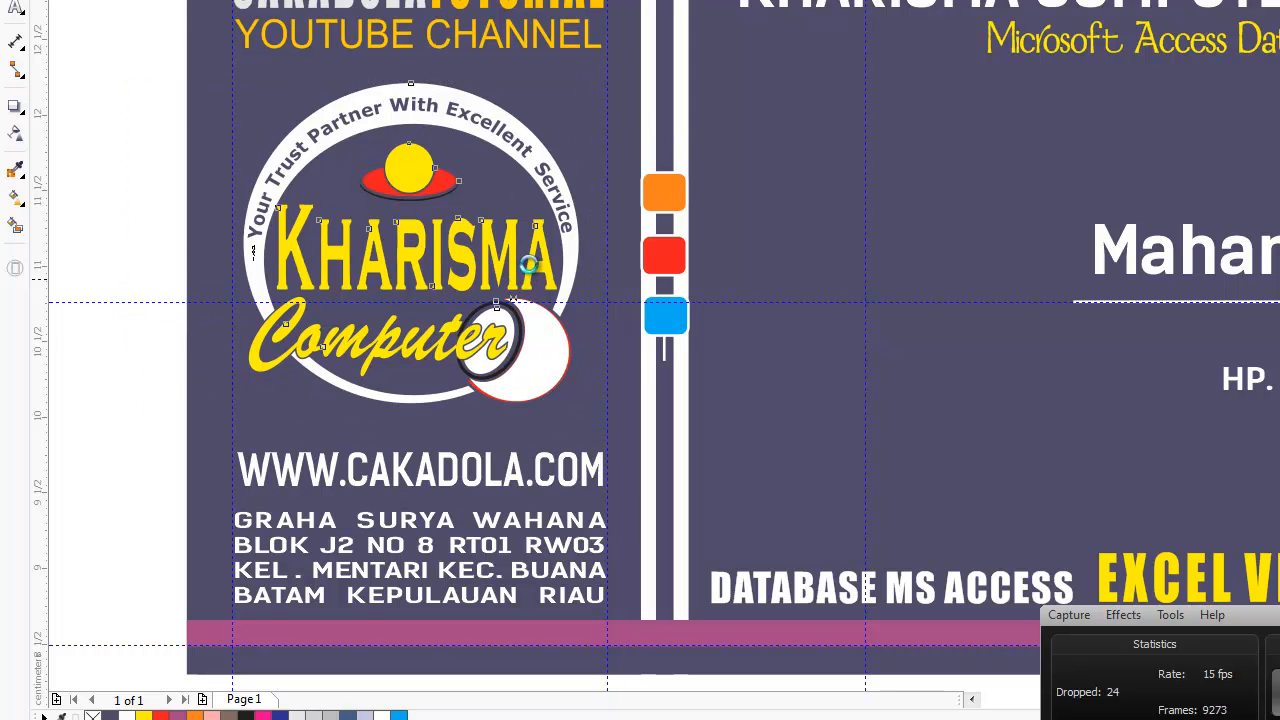
drag(495, 254, 503, 255)
click(170, 190)
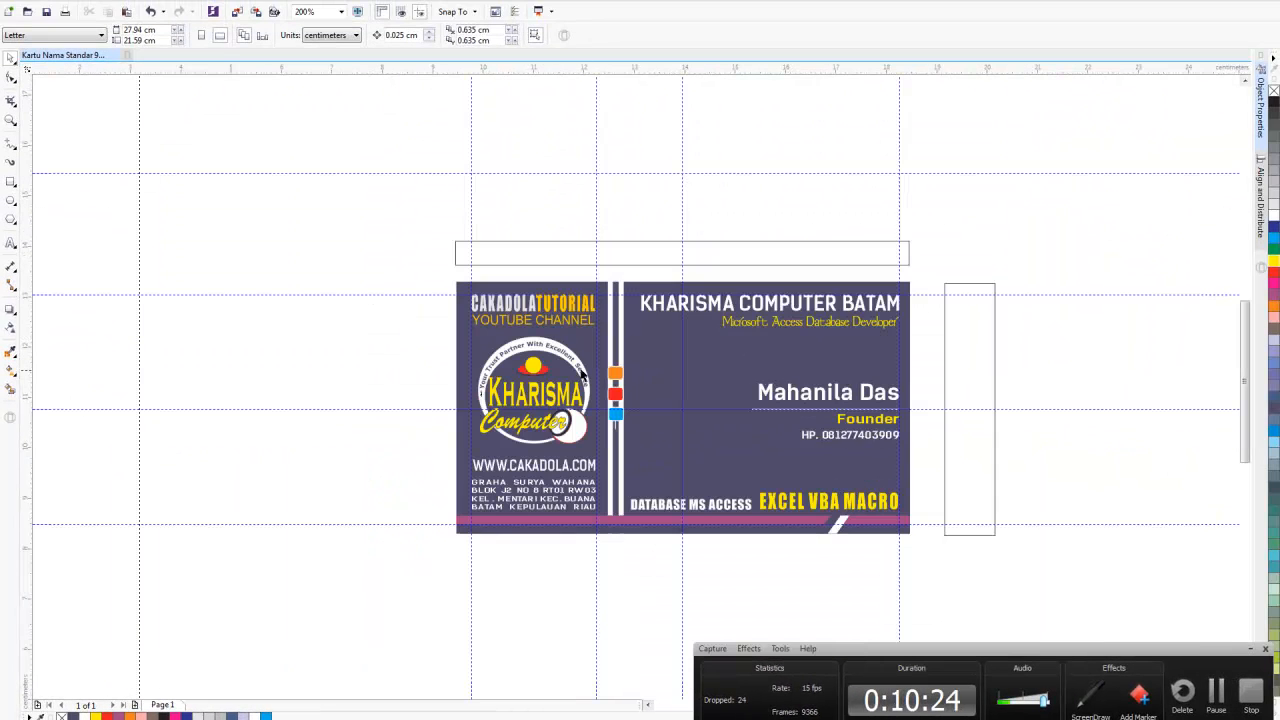
- Examine how the card's right-hand text block, including the Microsoft Access Database Developer tagline, lines up with the right vertical guideline
scroll(644, 552, up, 2)
scroll(780, 583, down, 2)
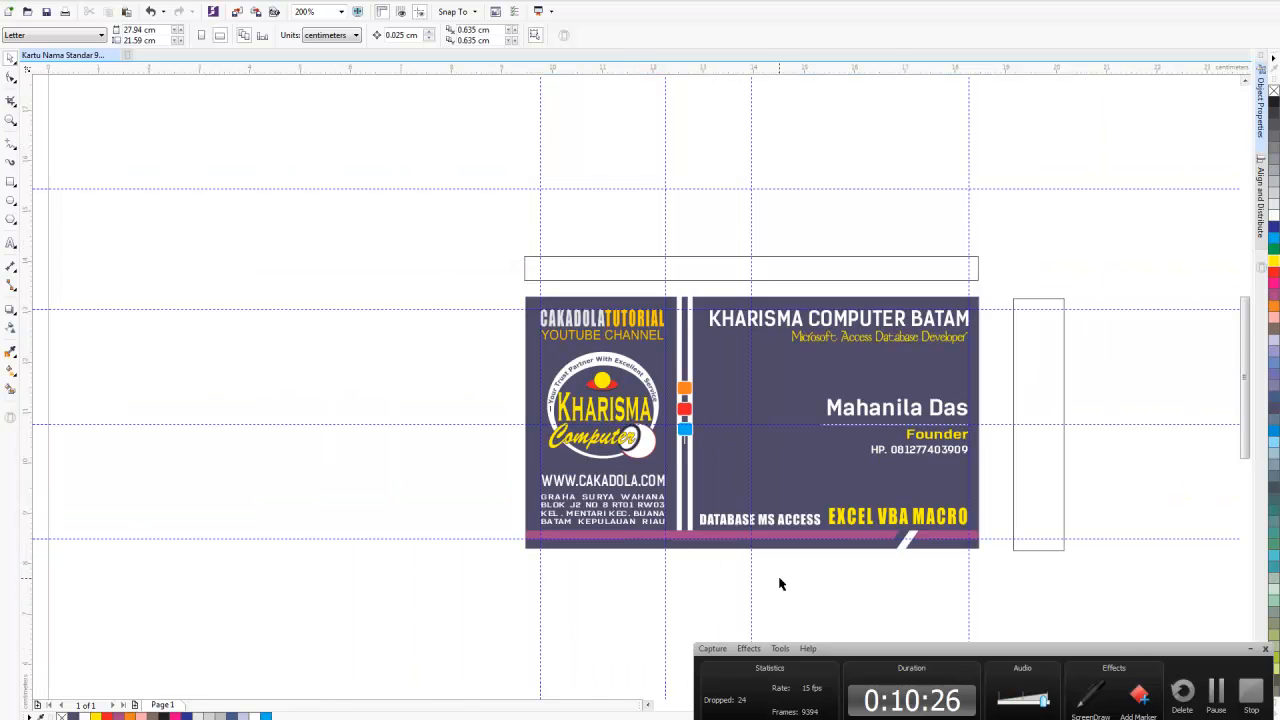
scroll(819, 397, up, 2)
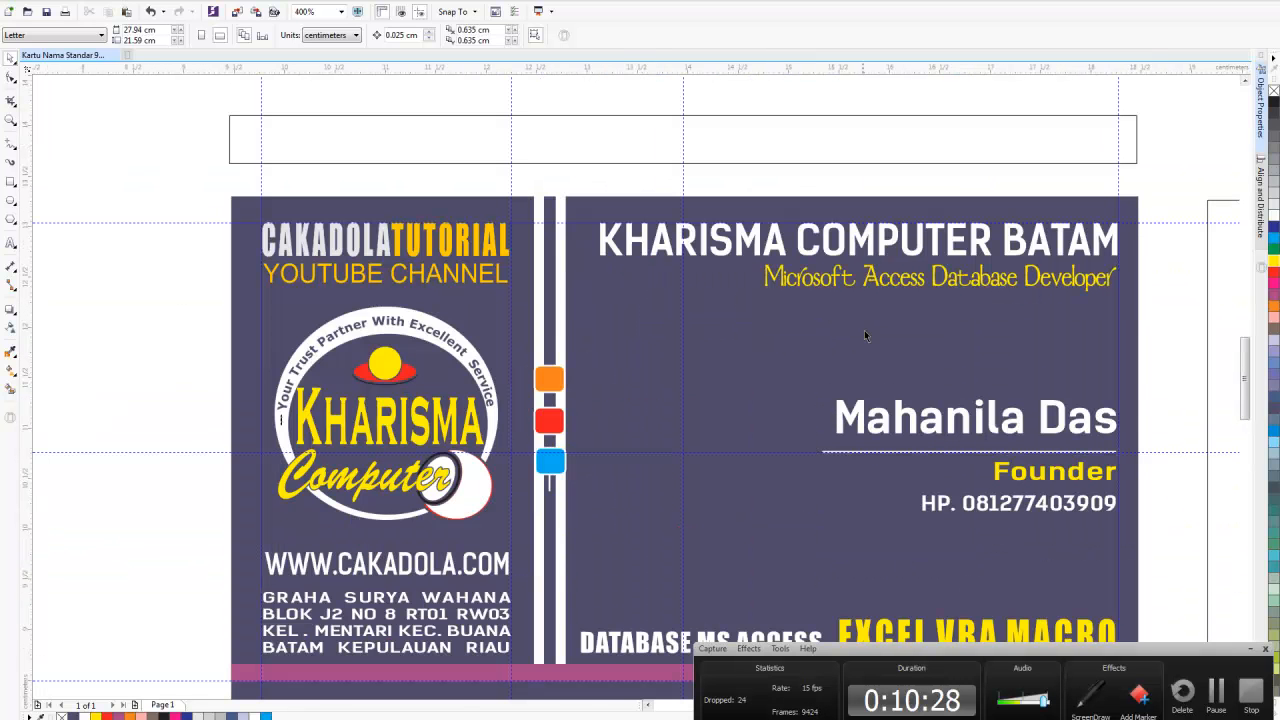
scroll(1008, 282, down, 2)
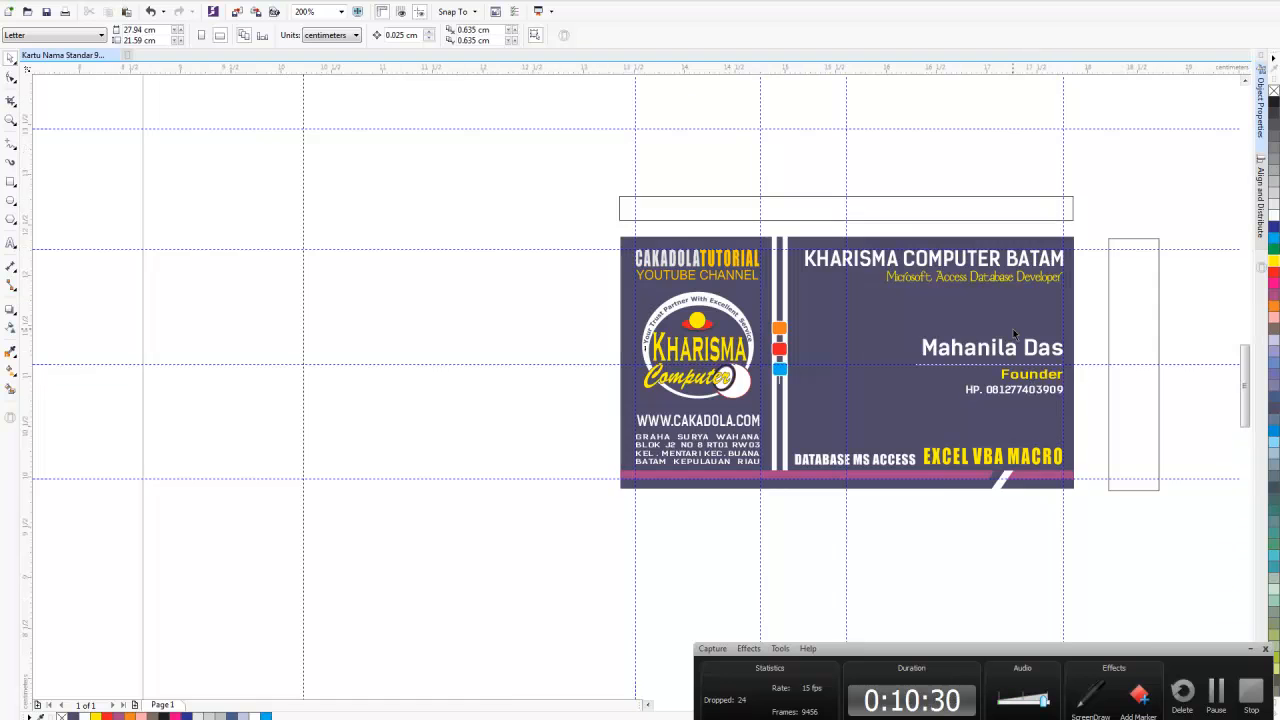
scroll(1006, 330, up, 2)
click(944, 240)
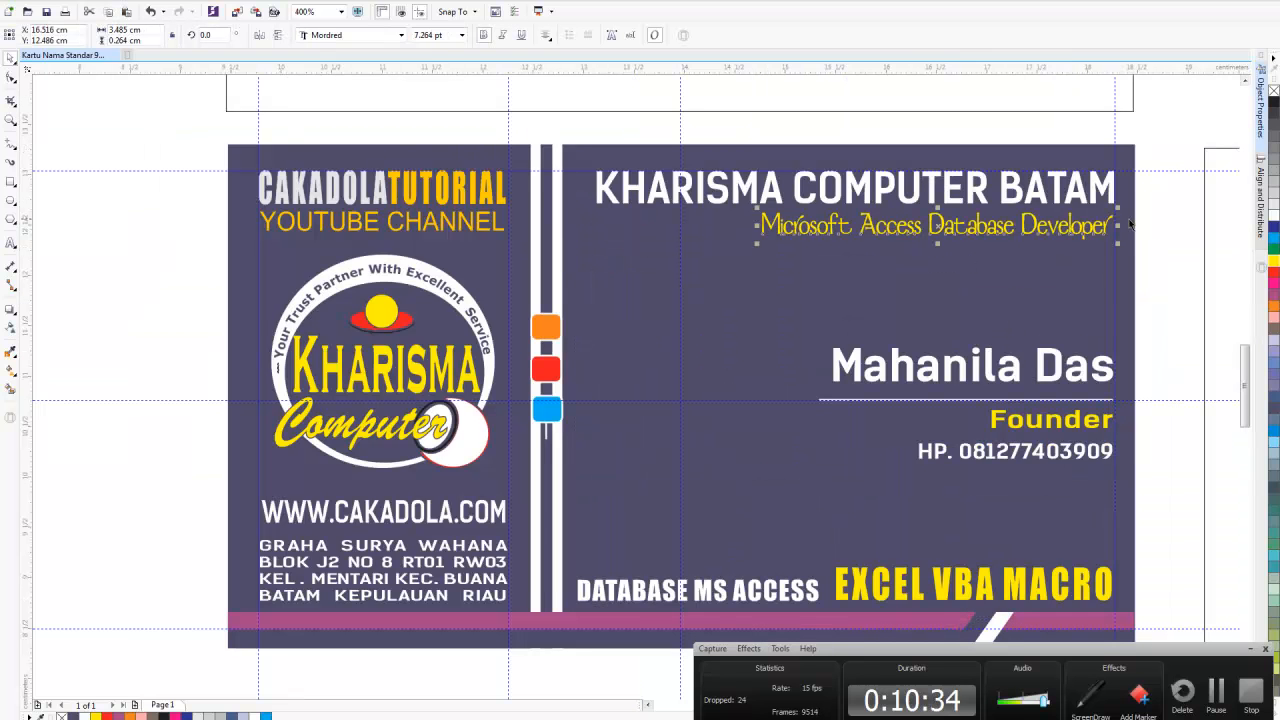
click(1113, 123)
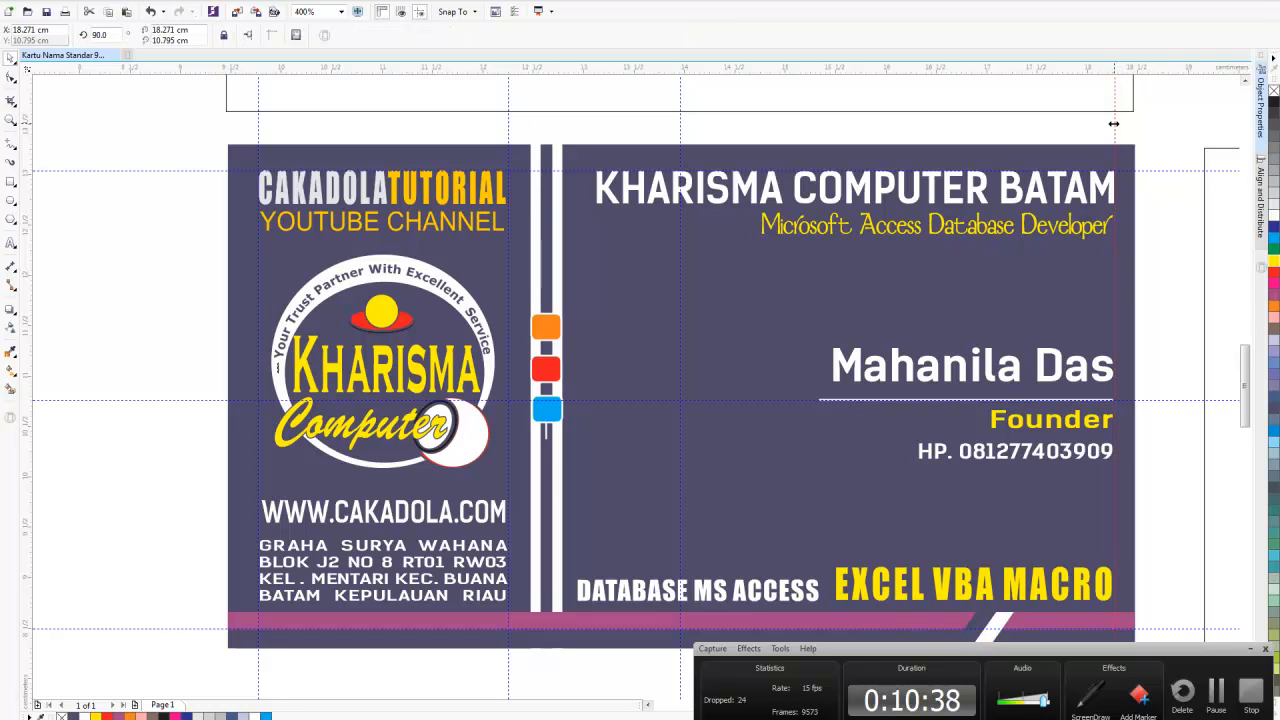
click(1160, 448)
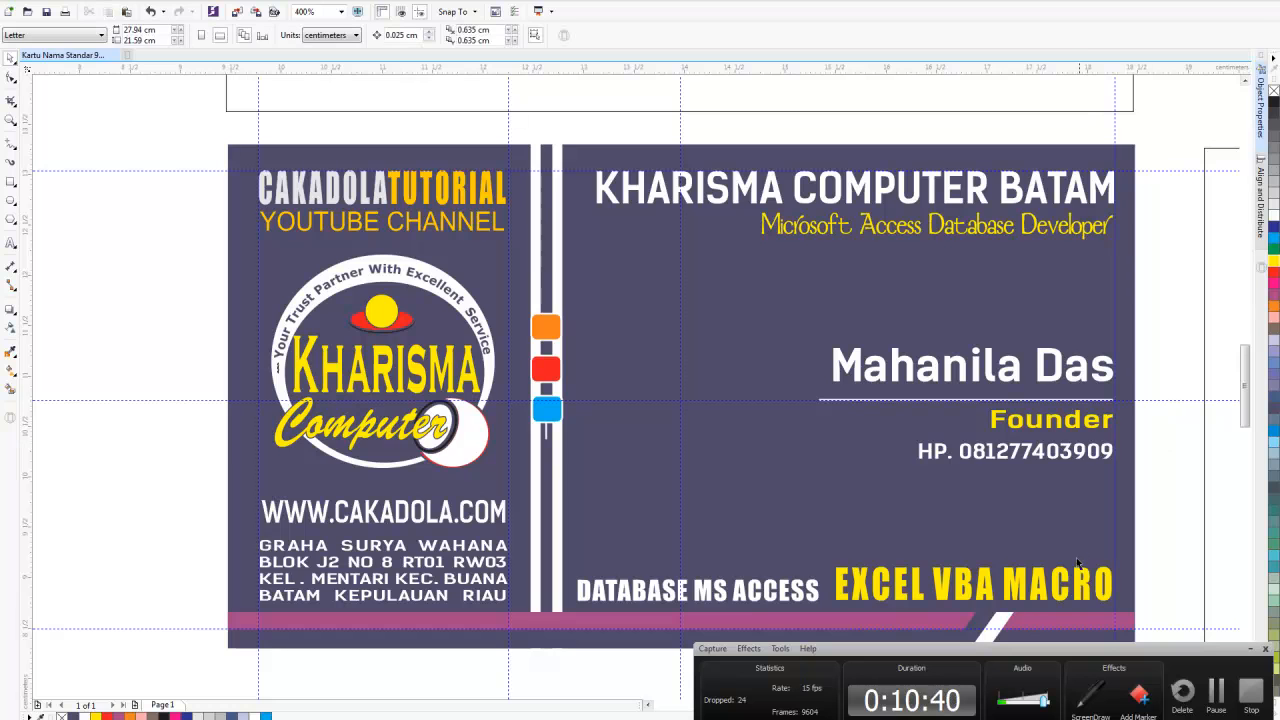
scroll(780, 337, down, 1)
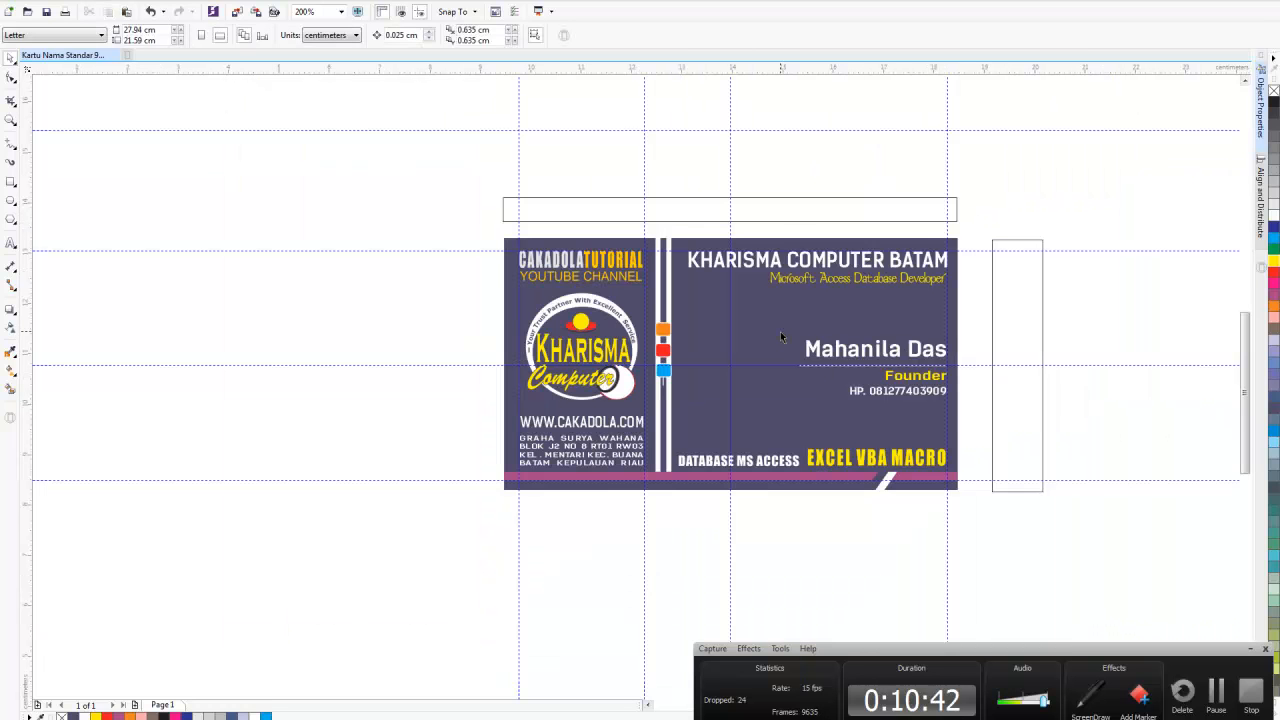
scroll(780, 337, up, 1)
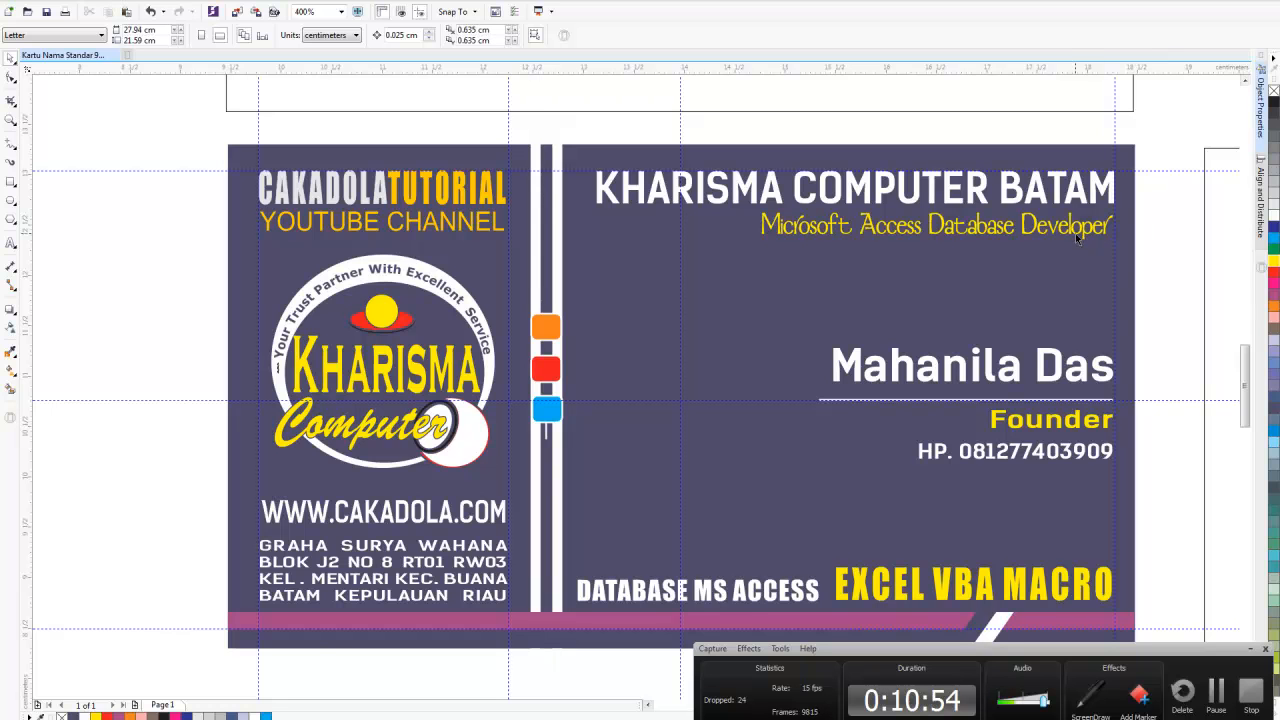
scroll(1077, 237, down, 2)
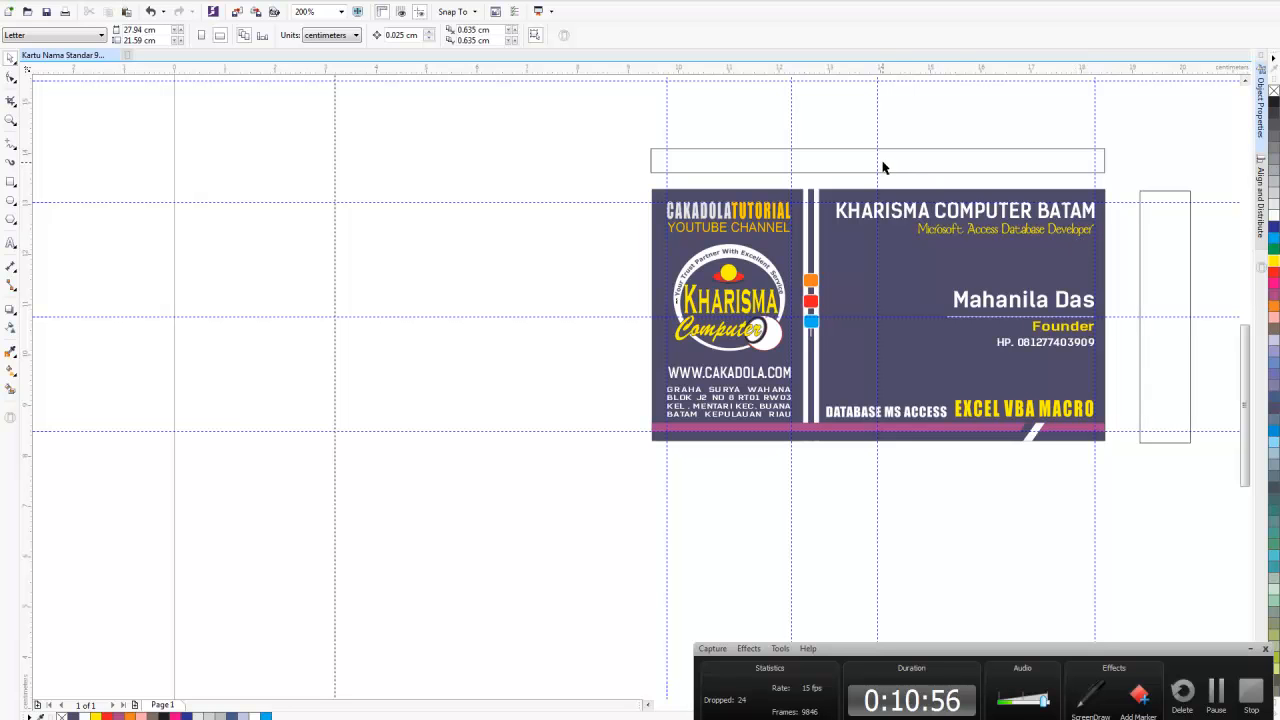
click(344, 13)
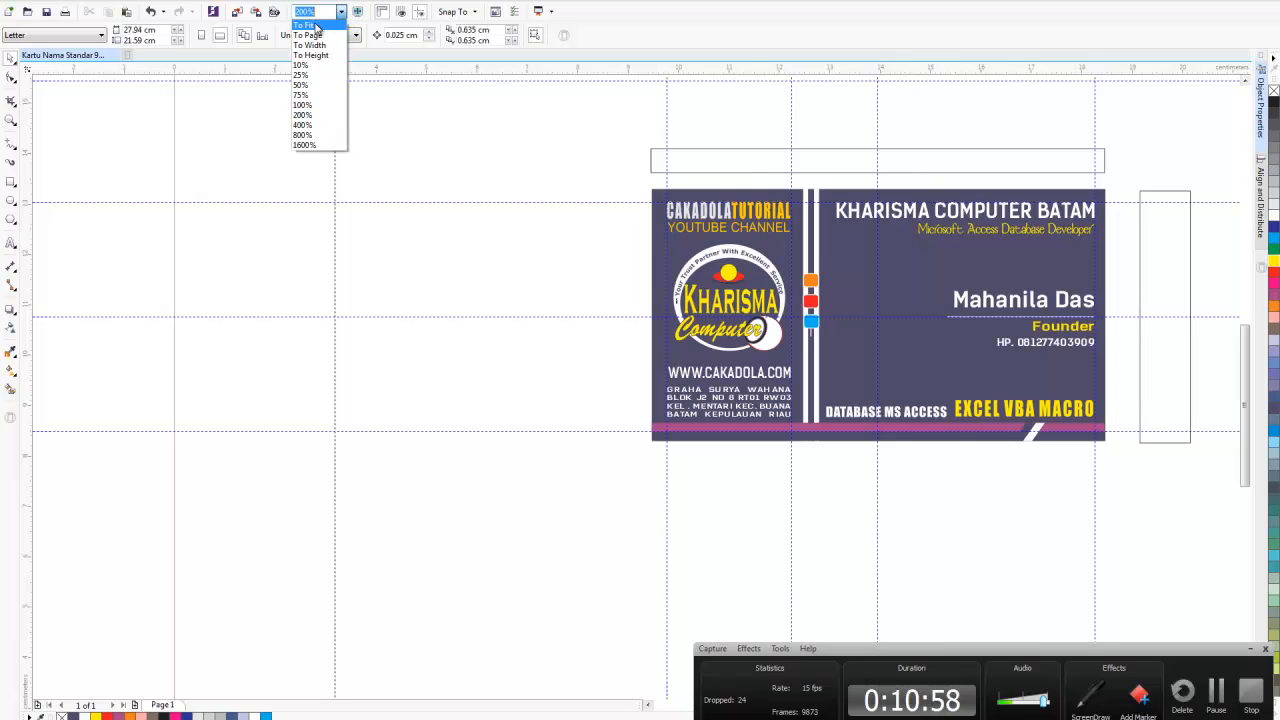
click(316, 25)
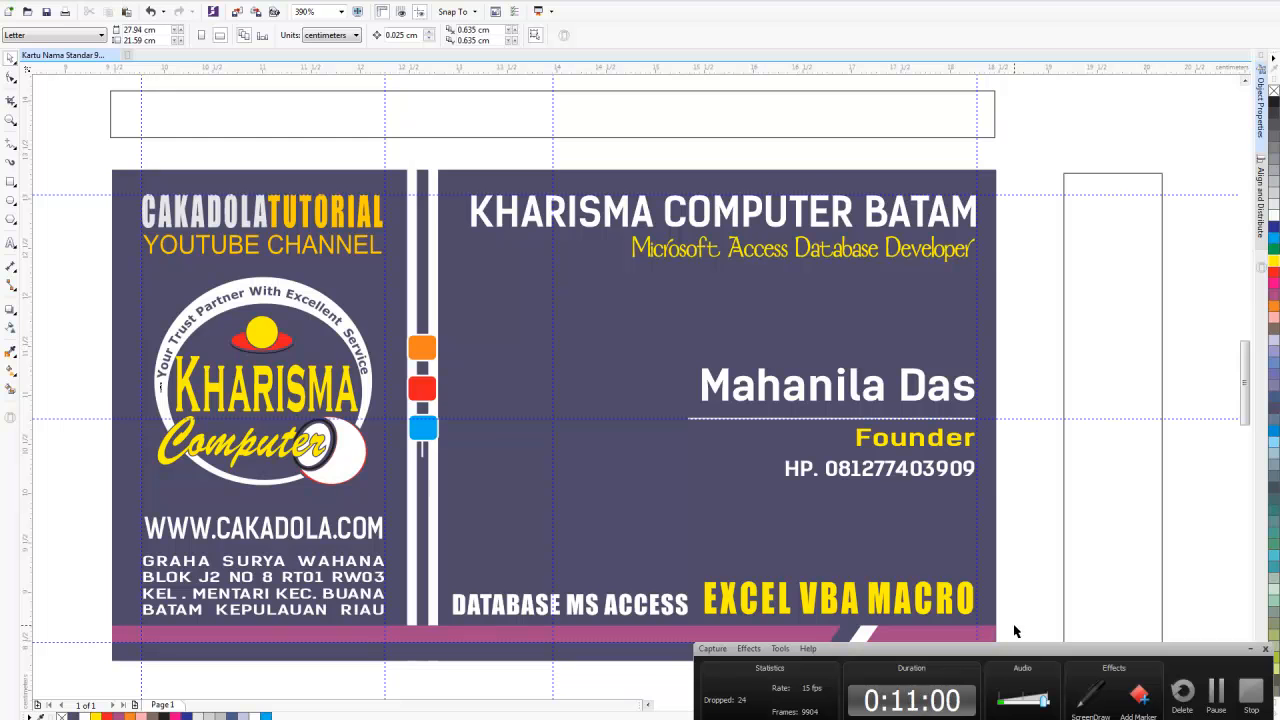